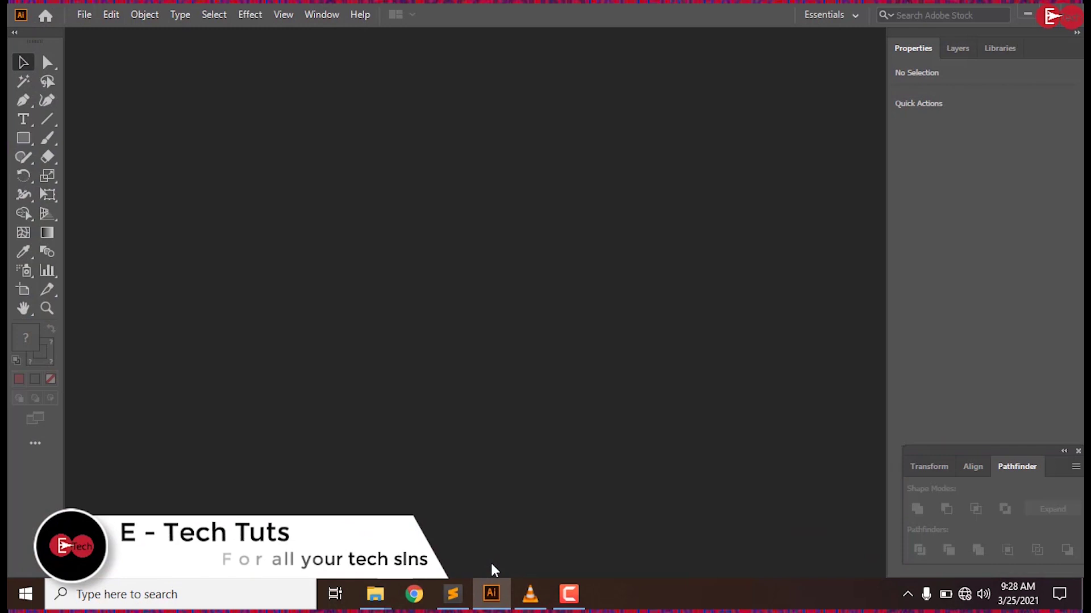
- Open the File menu to start a new document
left_click(85, 16)
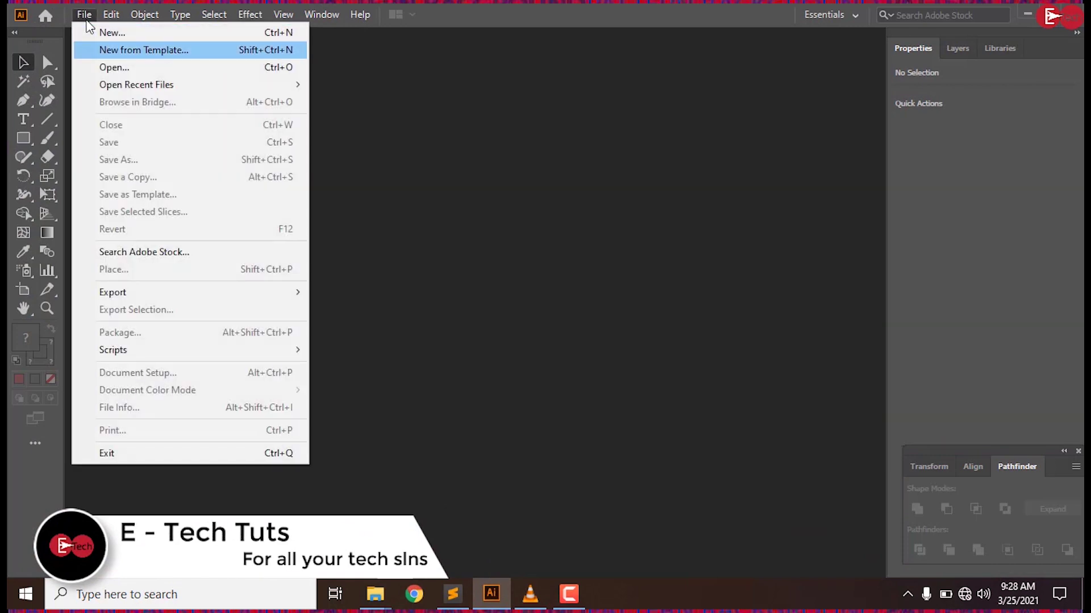
- Create a new A4 landscape Print document, 841.8898 × 595.2756 pt, one artboard
left_click(139, 38)
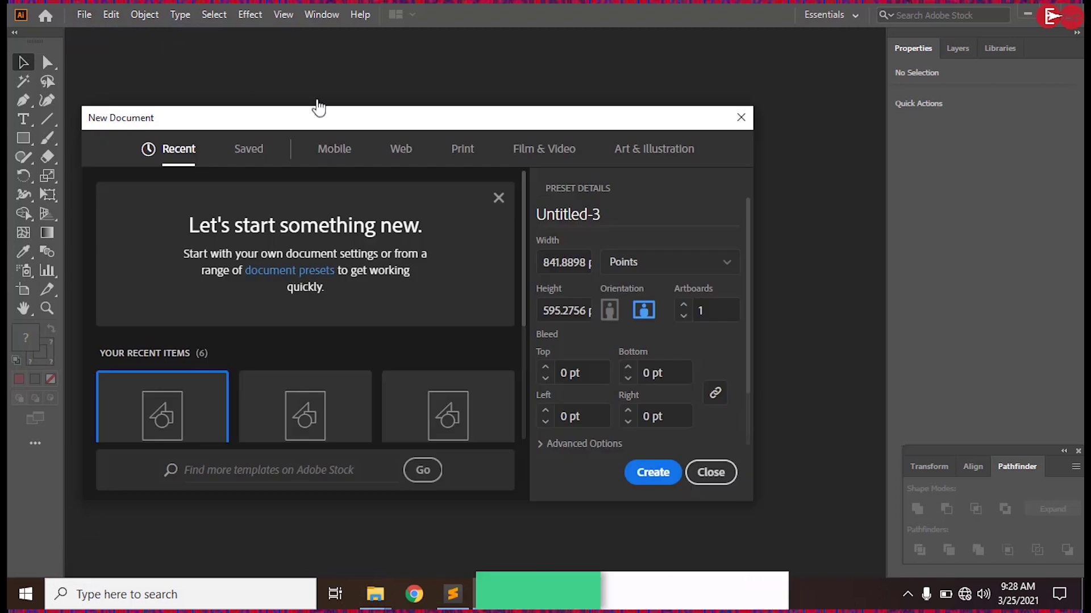
left_click(462, 151)
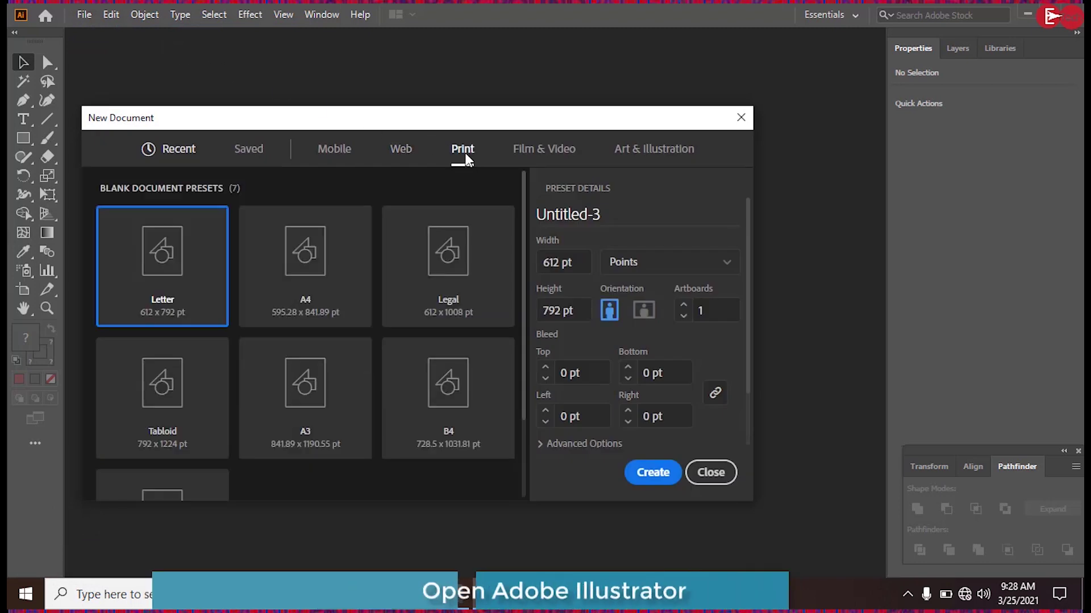
left_click(310, 273)
left_click(643, 310)
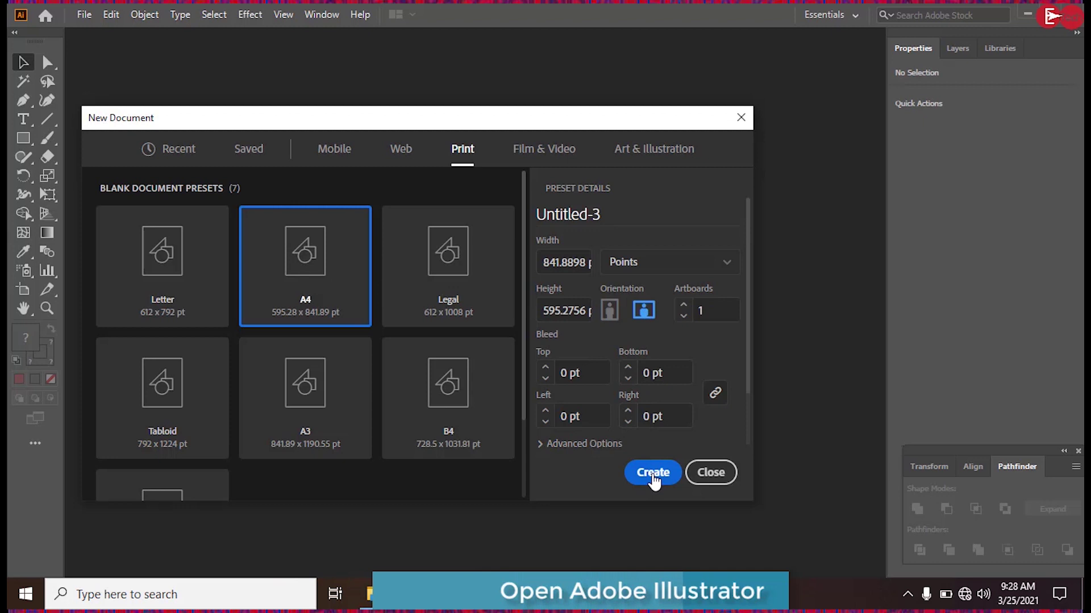
left_click(653, 473)
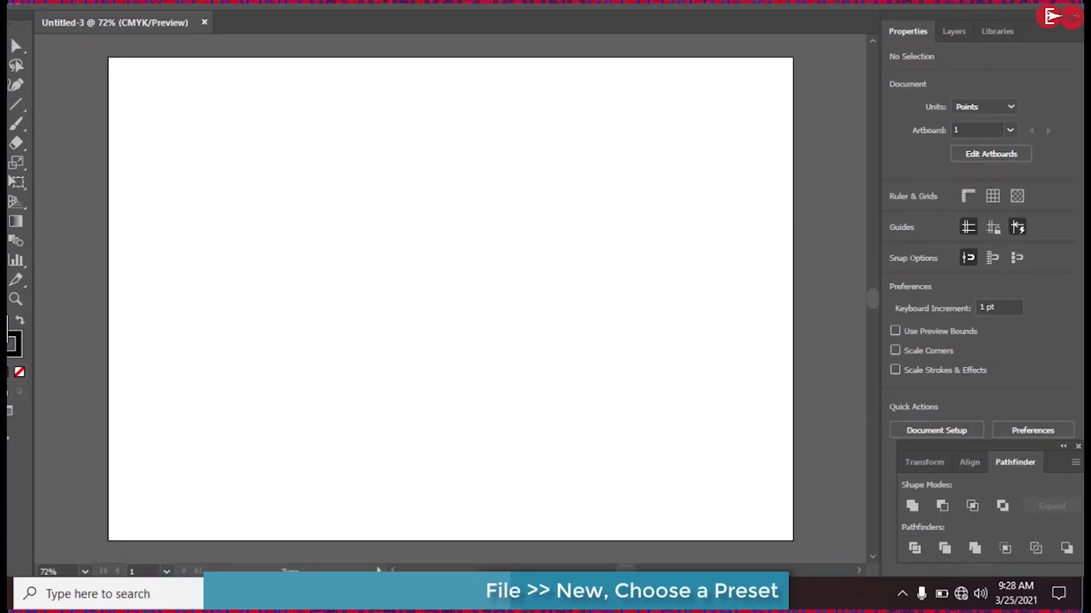
- Start a text line near the artboard's upper left, typing 'PATTERN BACKGOU'
key("t")
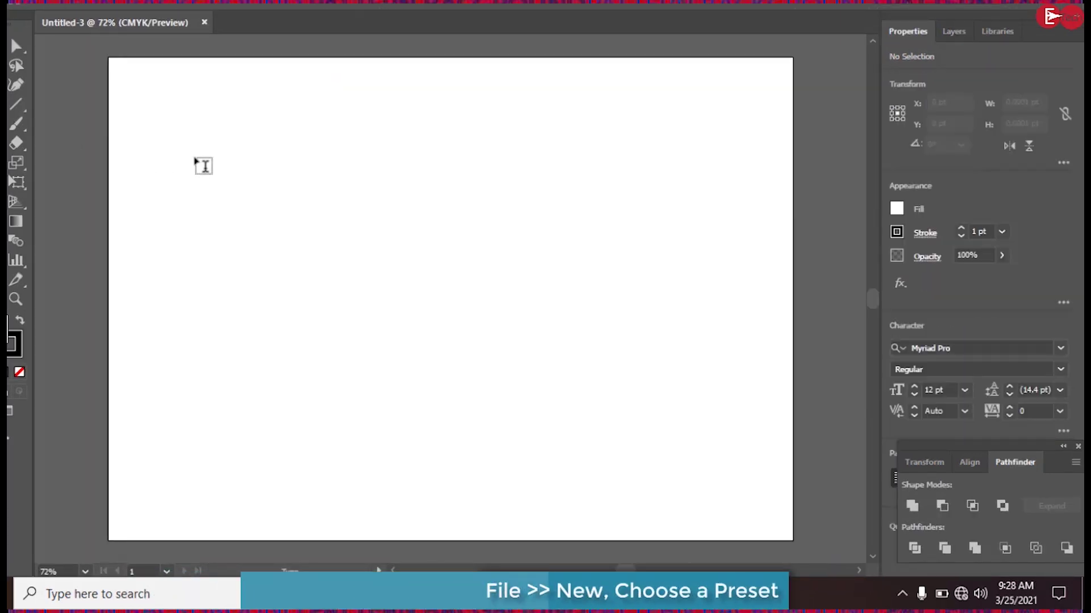
left_click(204, 161)
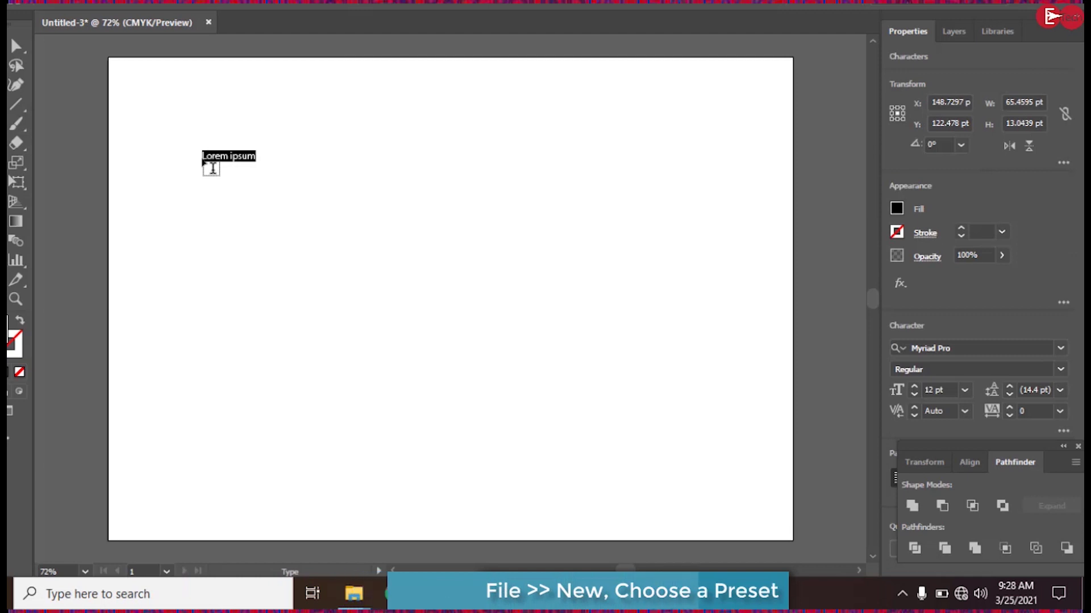
type("PATTER")
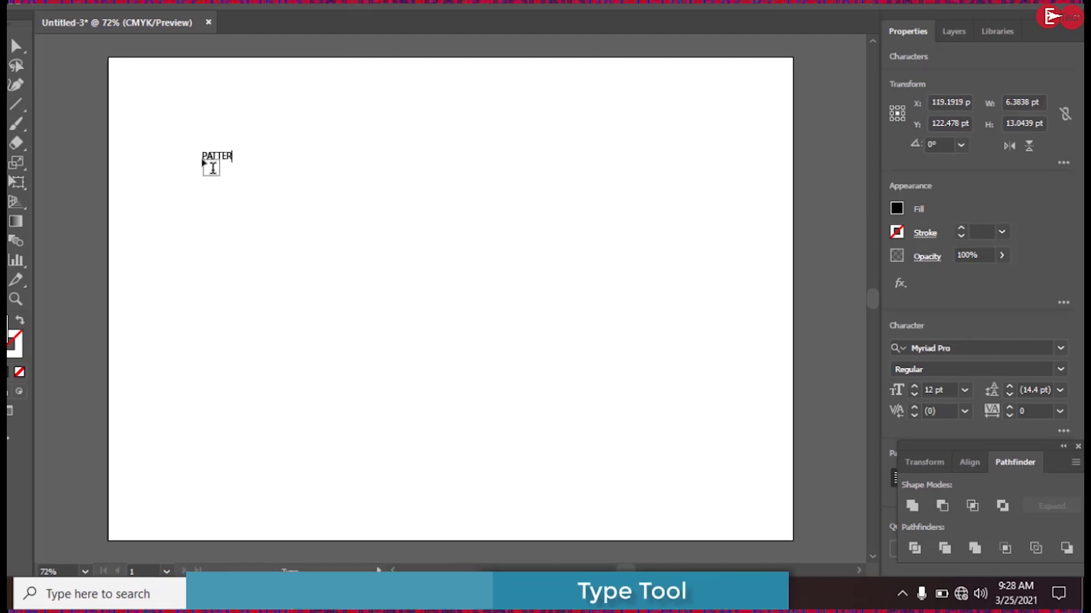
type("N BACKG")
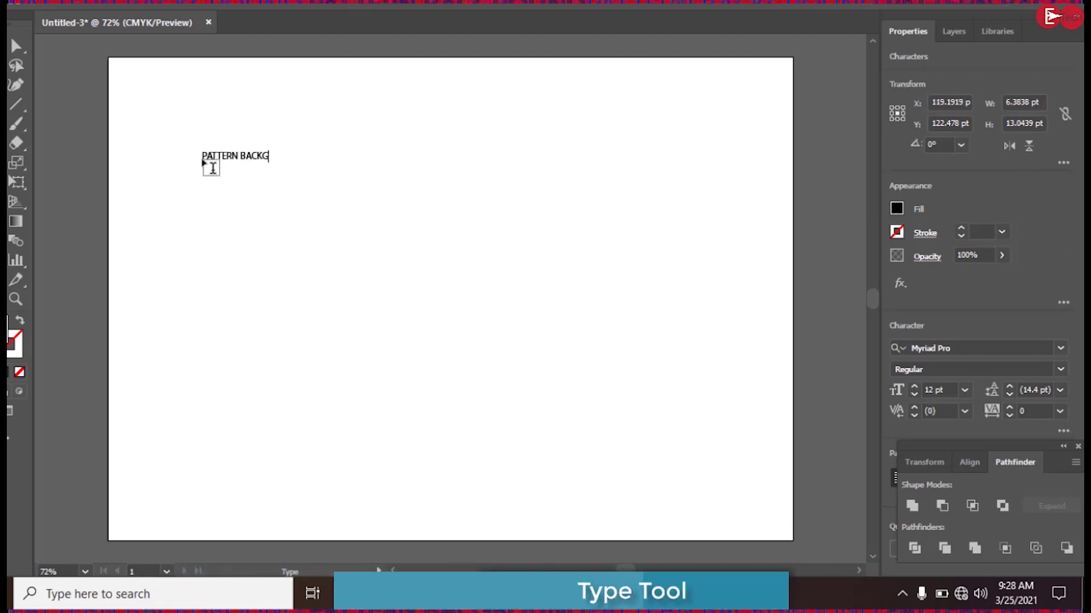
type("OUND PATTERN BACKGROUND")
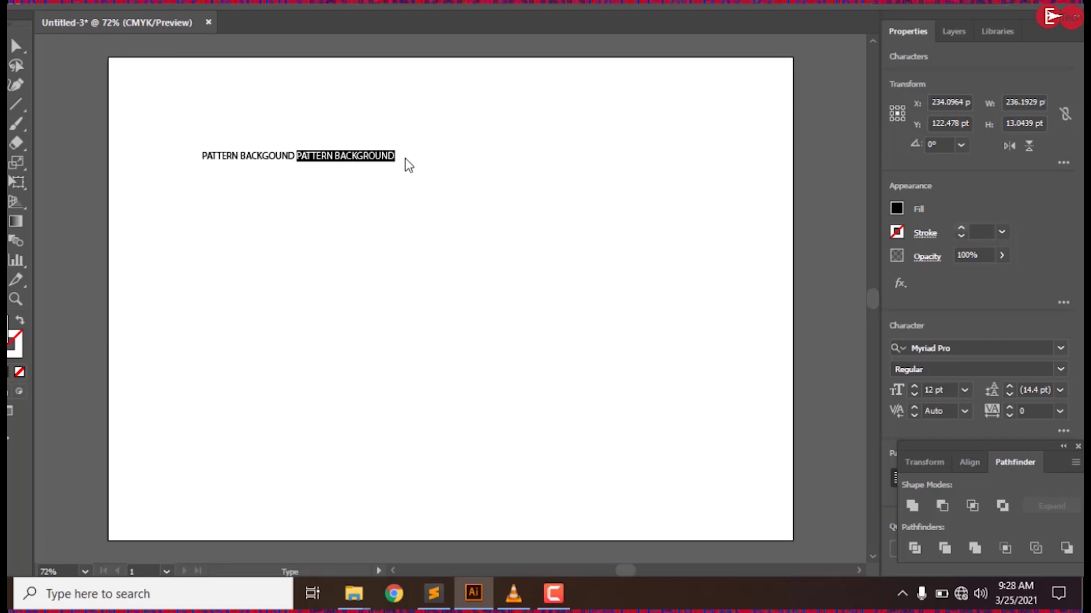
- Give the second PATTERN BACKGROUND phrase no fill and a dark blue 1 pt stroke
left_click(897, 211)
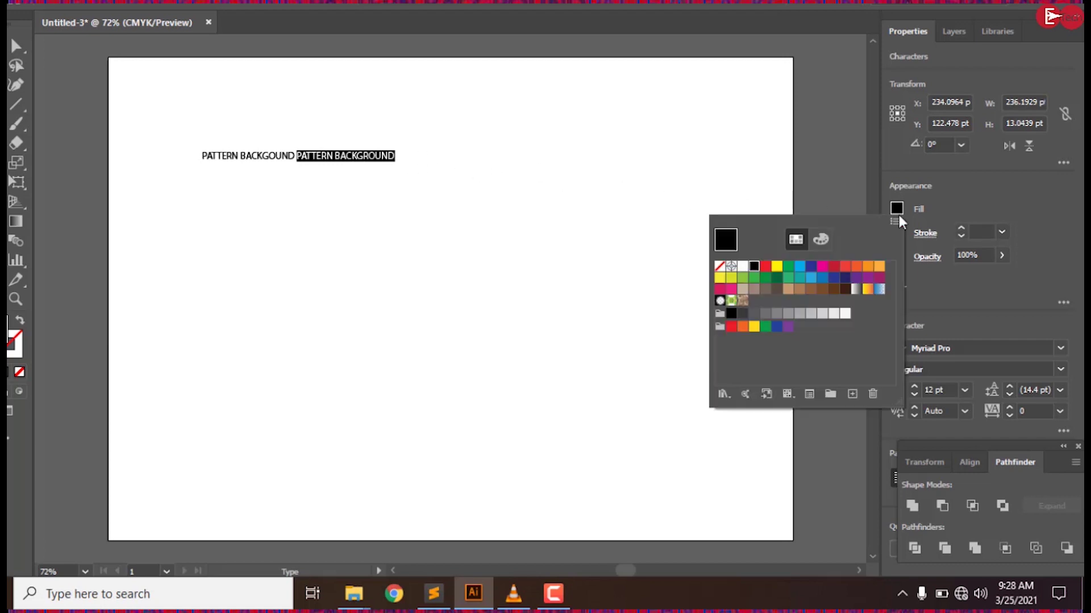
left_click(721, 266)
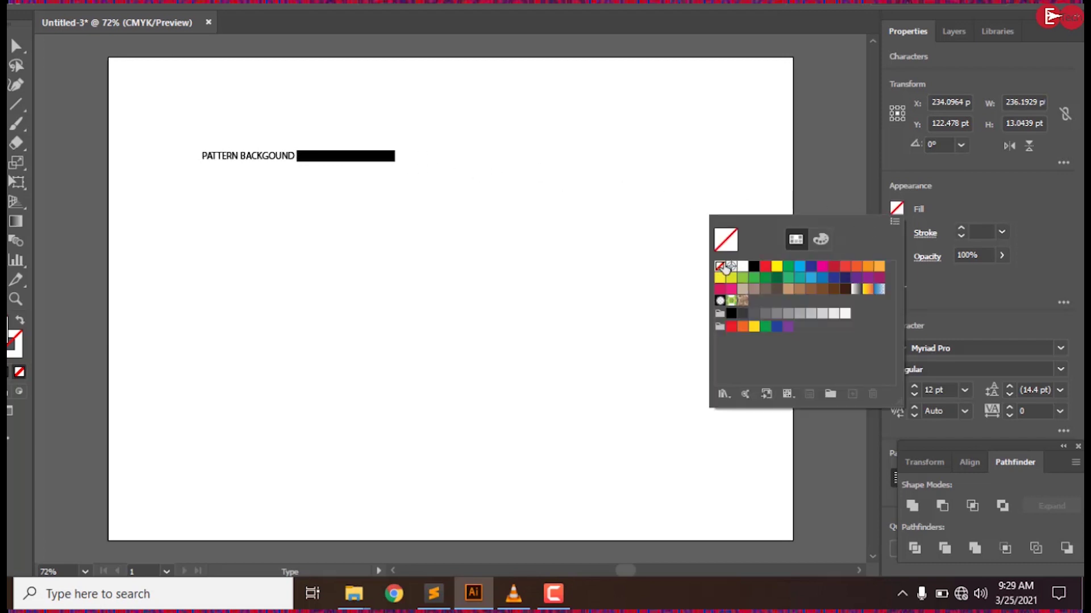
left_click(897, 232)
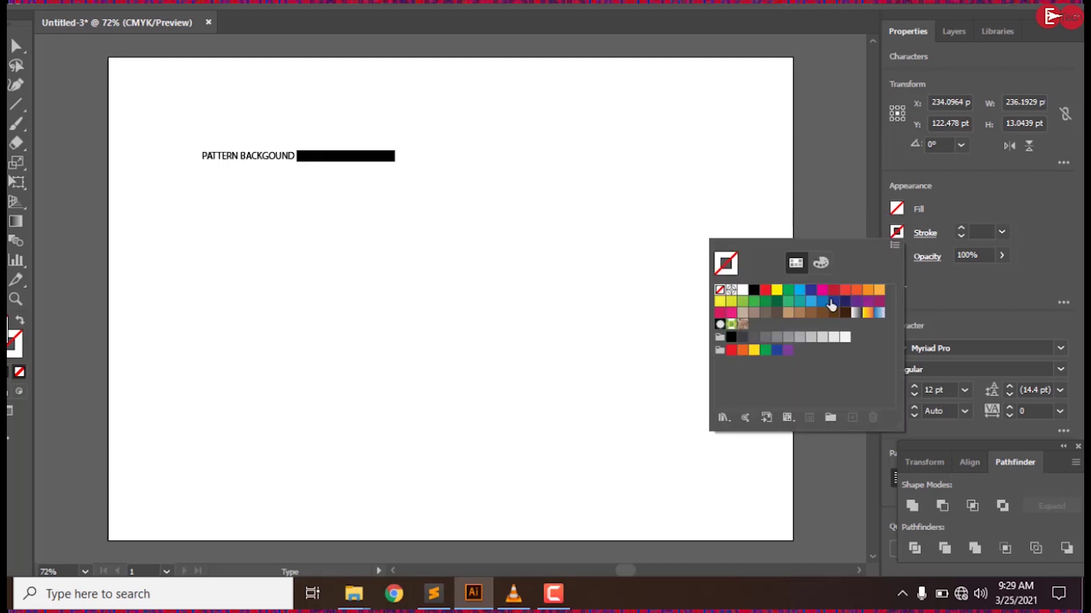
left_click(832, 303)
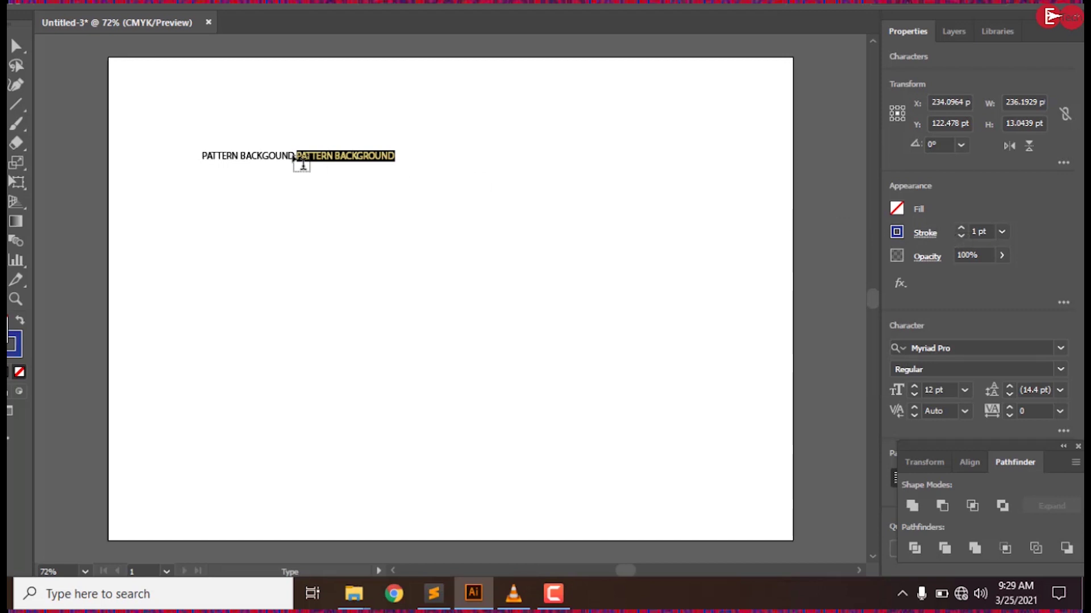
left_click_drag(292, 153, 248, 154)
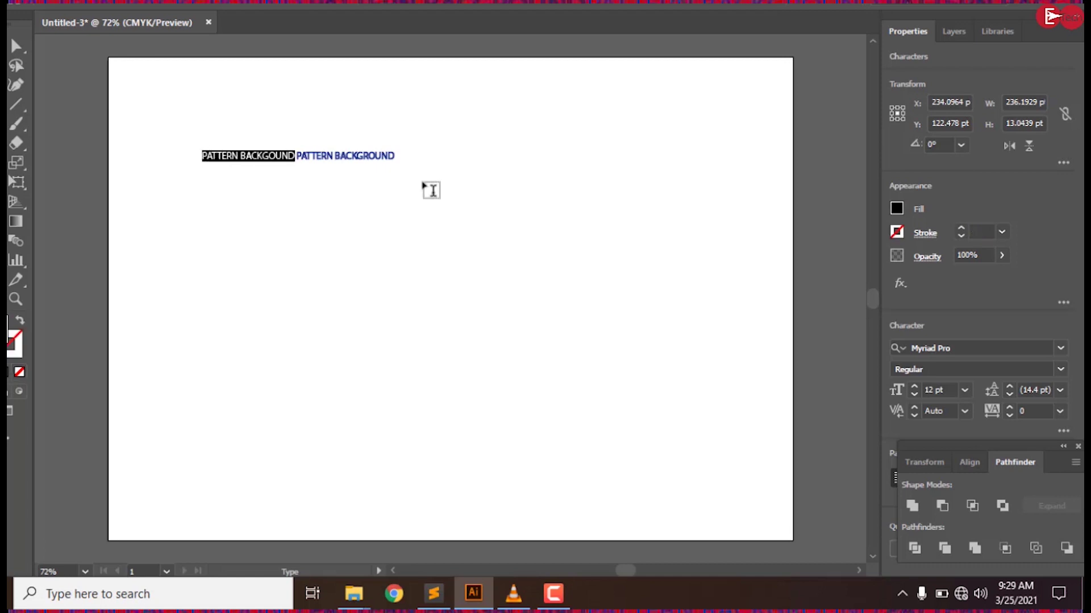
- Fill the first phrase solid dark blue and raise its font size to 20 pt
left_click(896, 208)
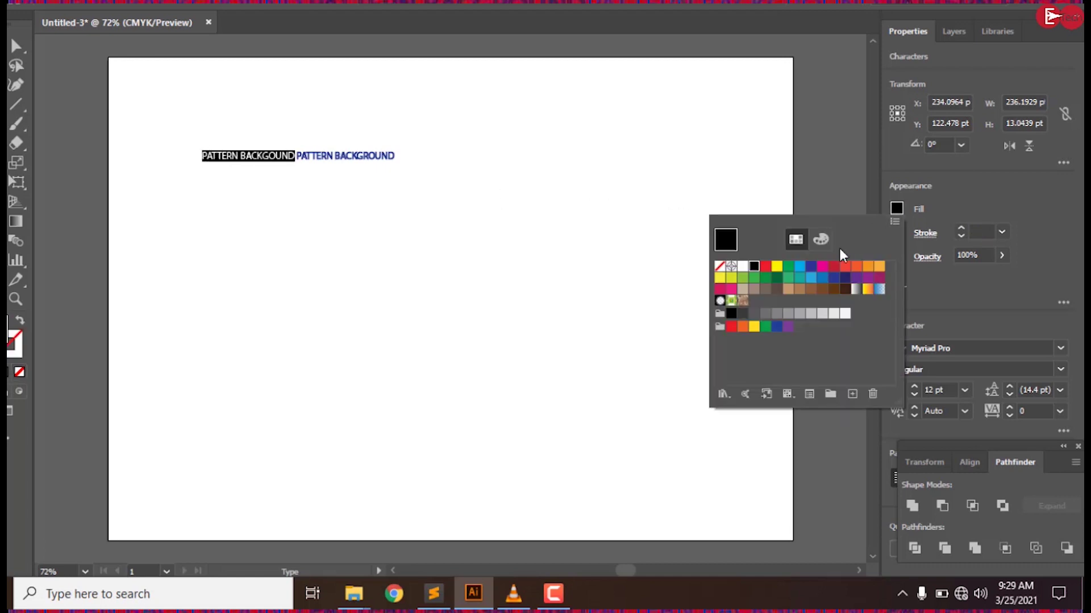
left_click(833, 277)
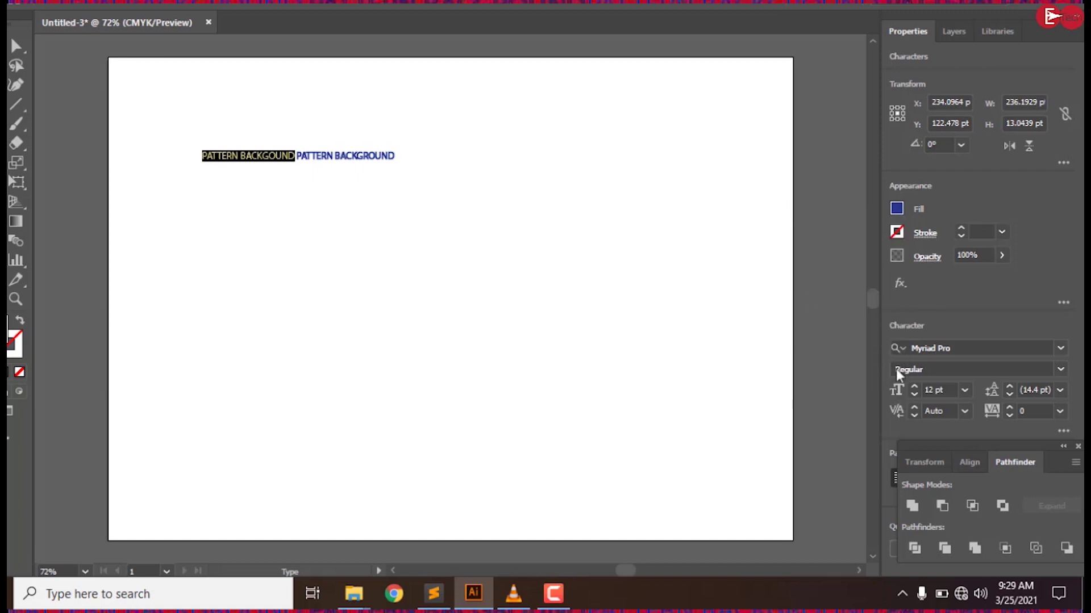
left_click(914, 387)
left_click(915, 386)
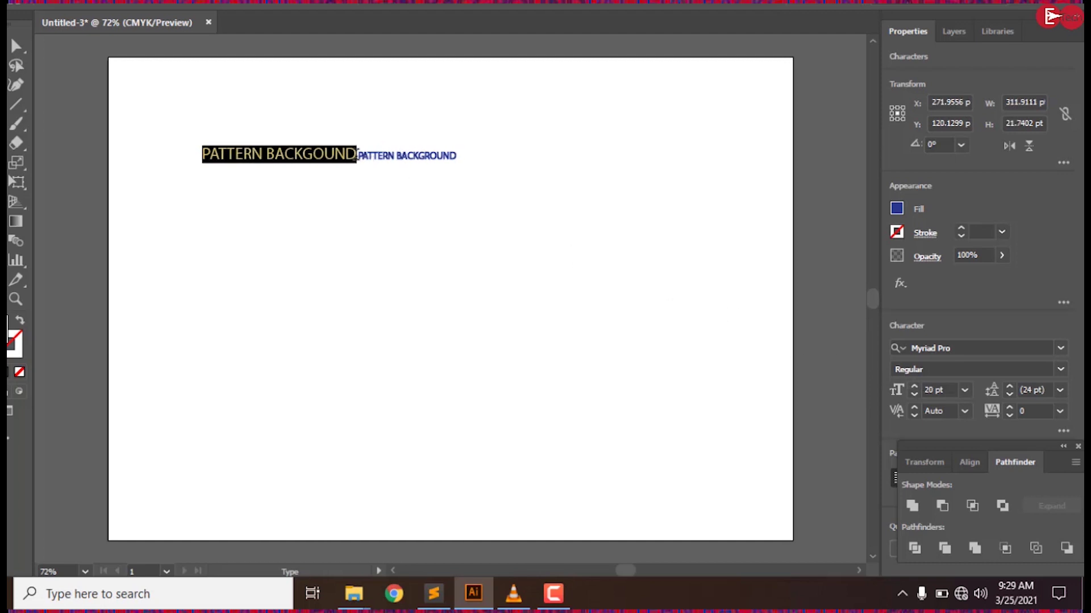
- Enlarge the second phrase from 12 pt to 20 pt and finish text editing
mouse_move(359, 154)
left_mouse_down()
mouse_move(424, 156)
mouse_move(508, 182)
left_mouse_up()
left_click(911, 386)
left_click(912, 386)
left_click(912, 386)
left_click(911, 386)
left_click(912, 387)
left_click(913, 387)
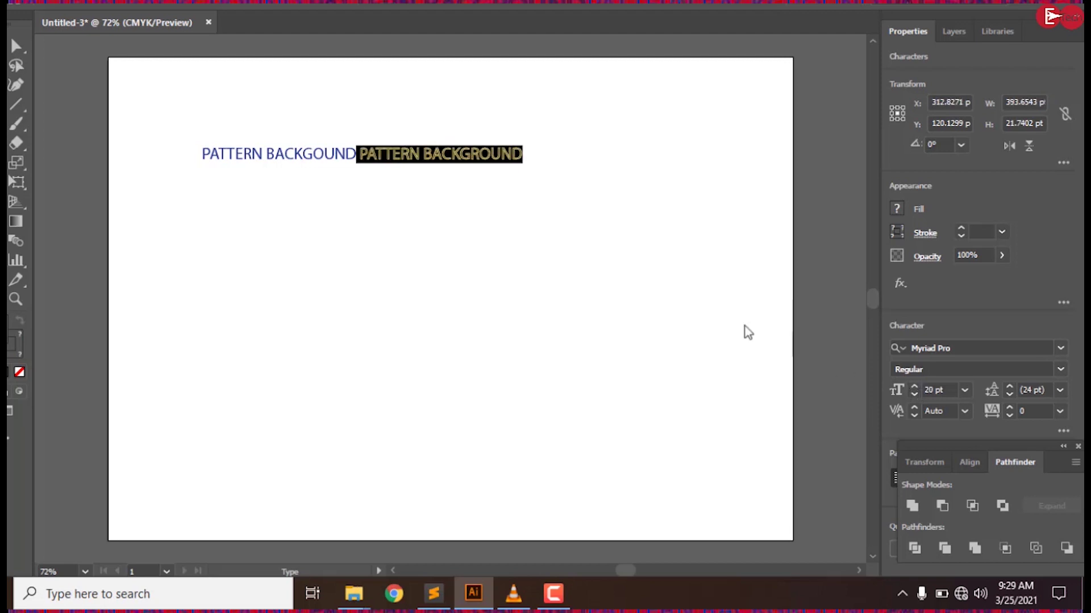
key("Escape")
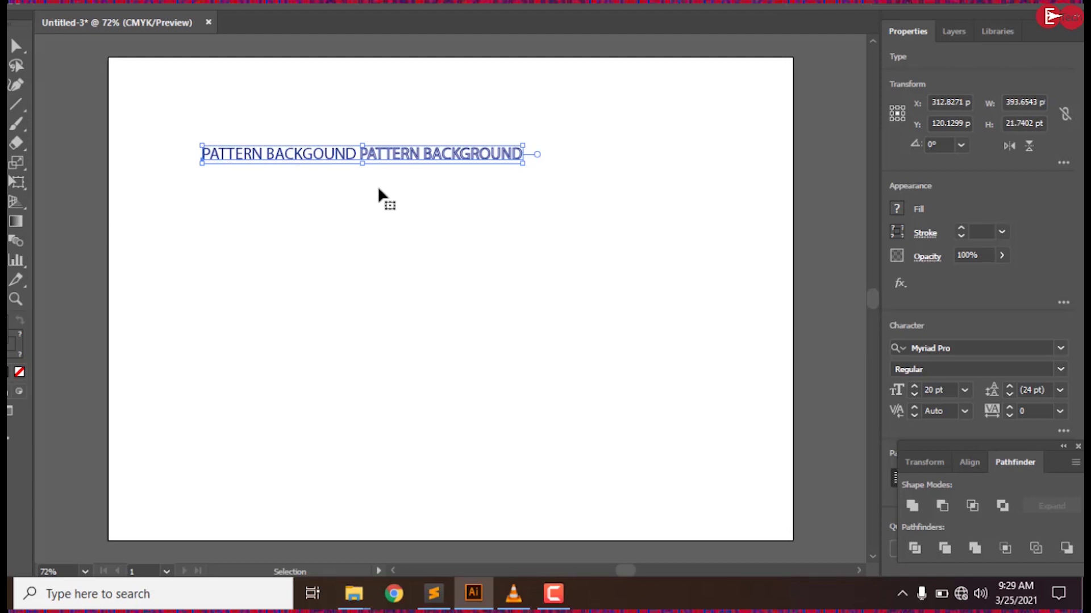
- Open the Window menu to reach Pattern Options
left_click(299, 1)
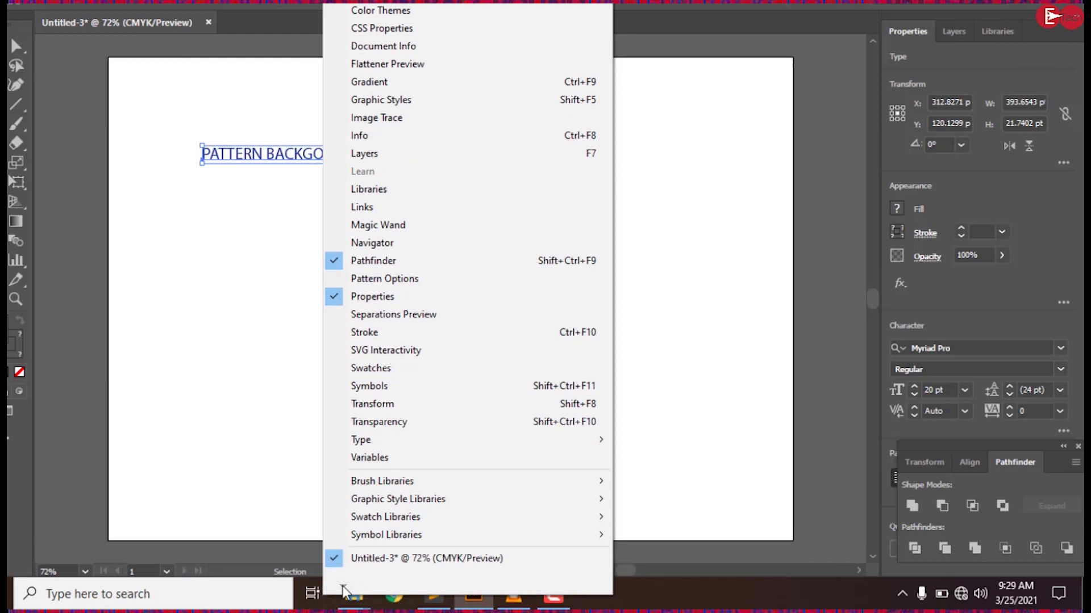
- Turn the text line into a new pattern swatch and close the Pattern Options panel
left_click(412, 278)
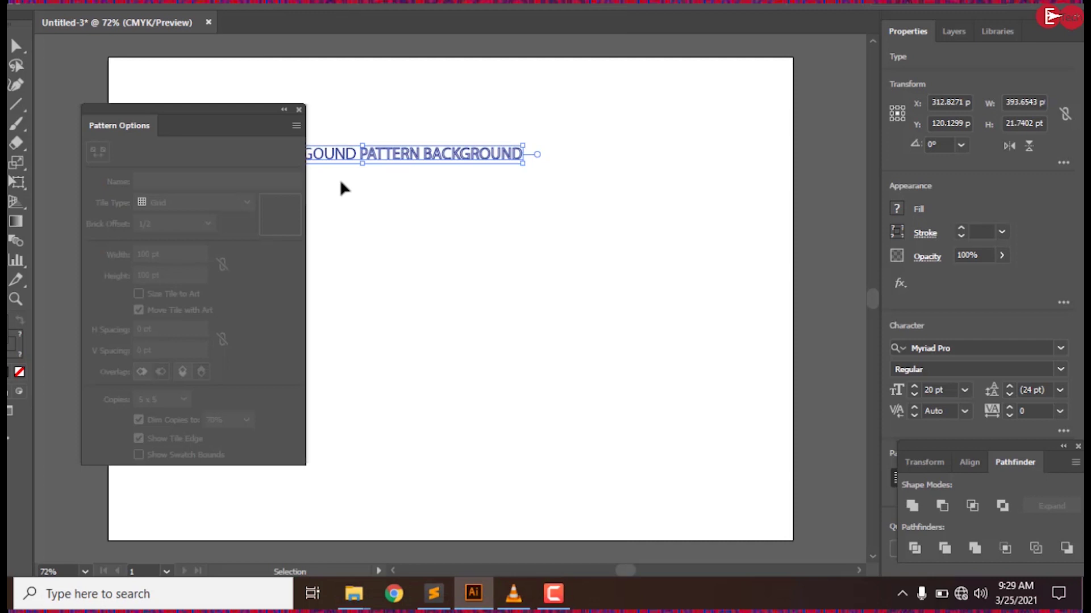
left_click(295, 124)
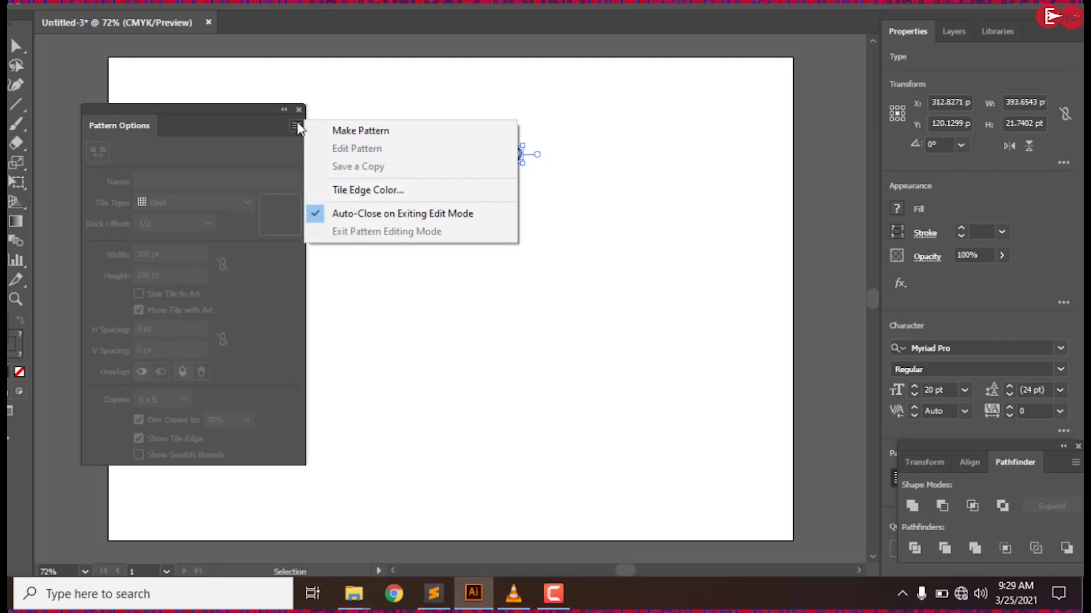
left_click(356, 131)
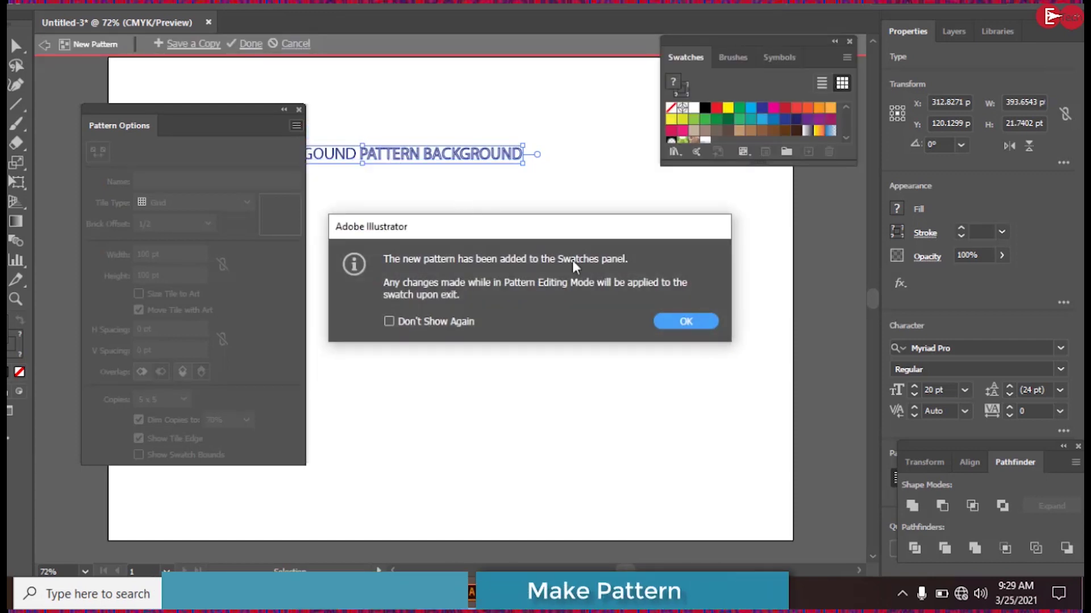
left_click(676, 322)
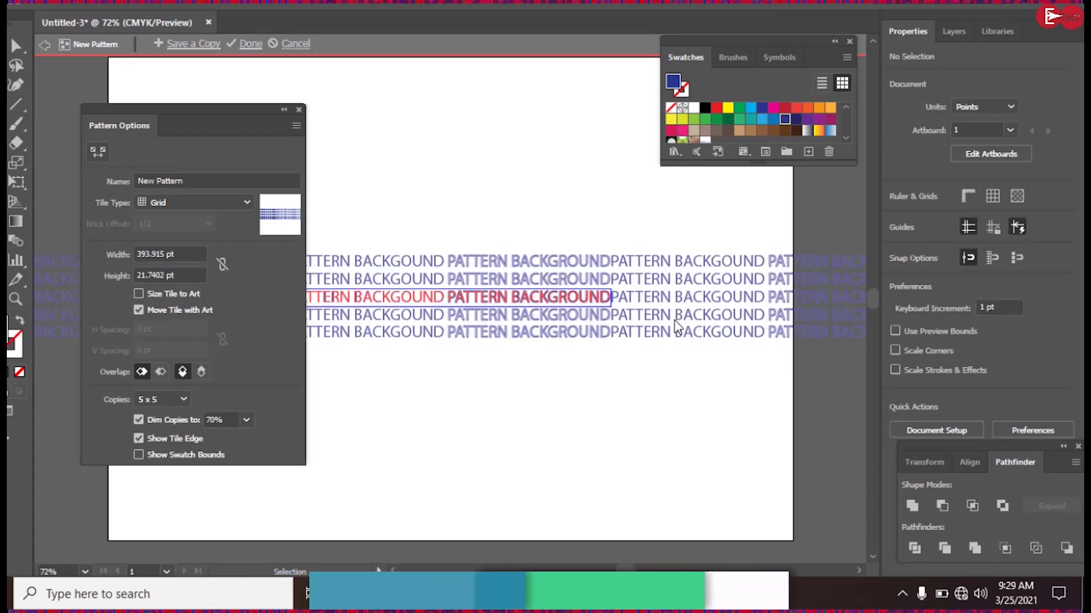
left_click(299, 109)
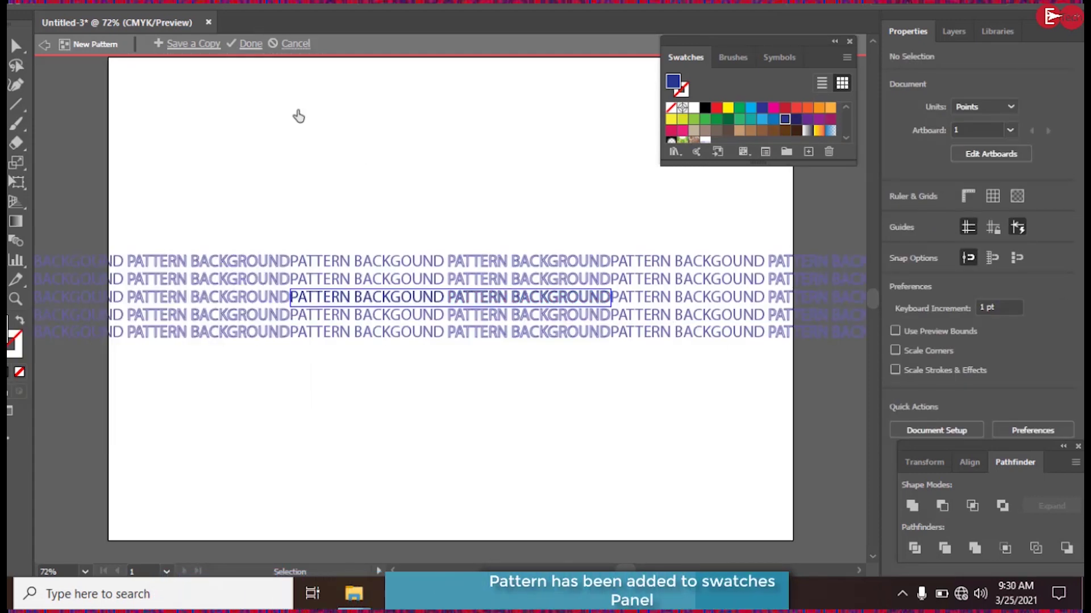
- Exit pattern editing mode and delete the original text line
double_click(44, 45)
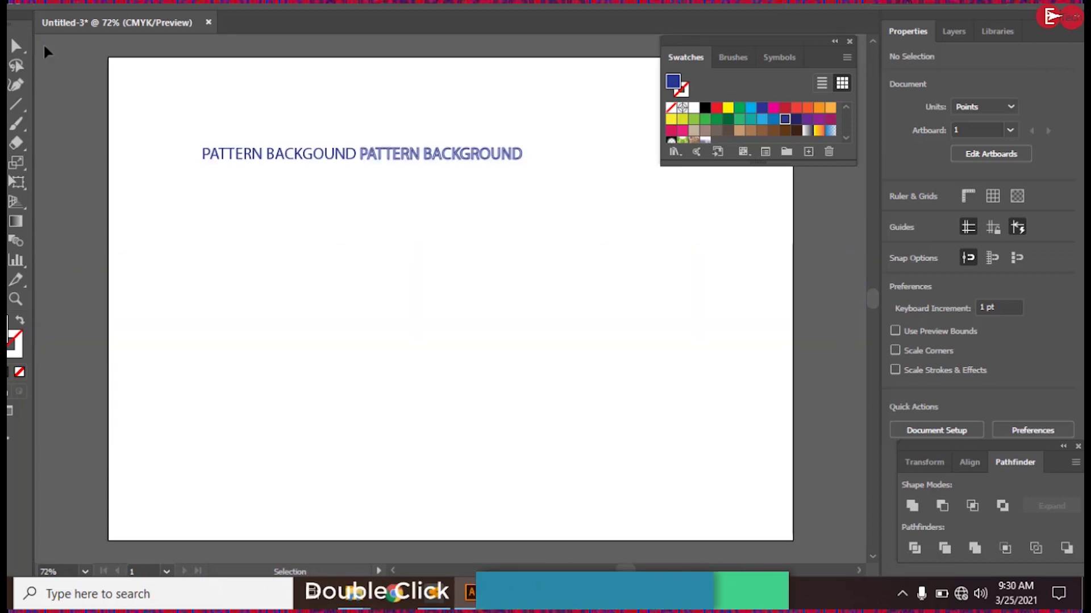
left_click(328, 158)
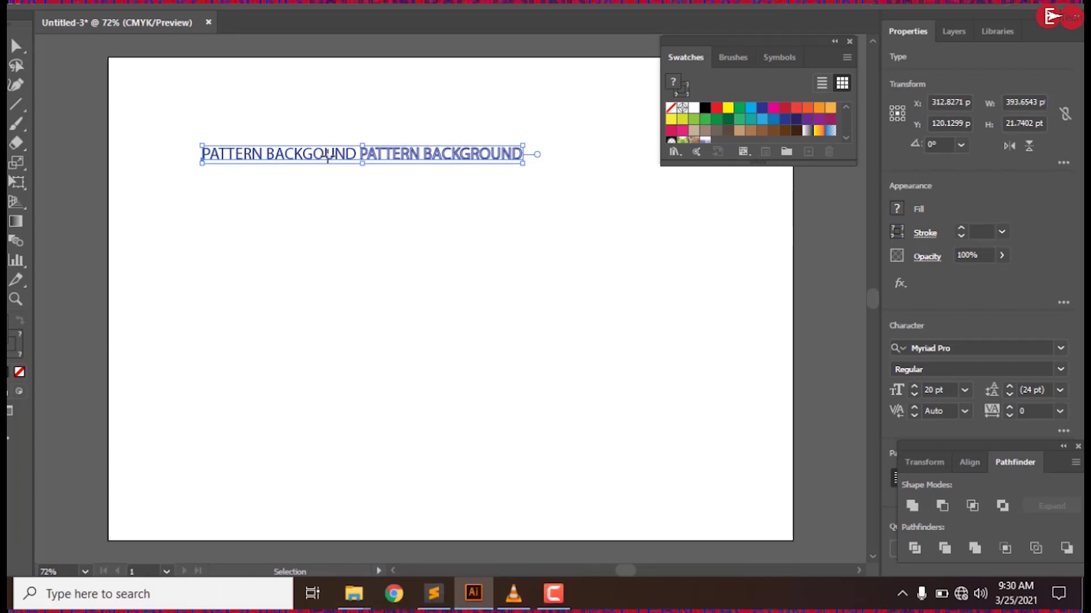
key("Delete")
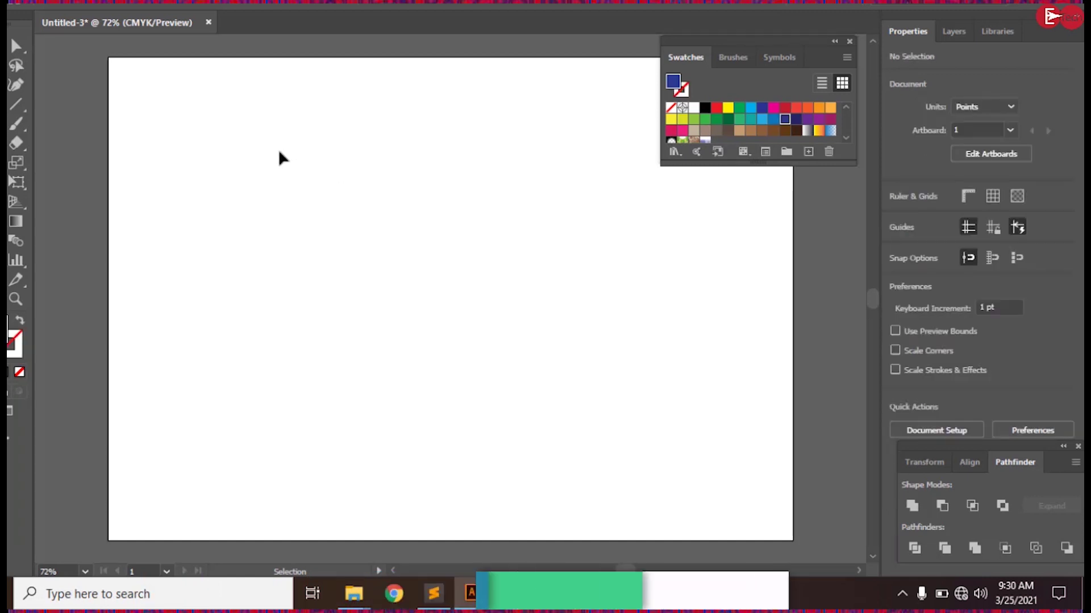
- Draw an artboard-sized rectangle filled with the new text pattern swatch
key("m")
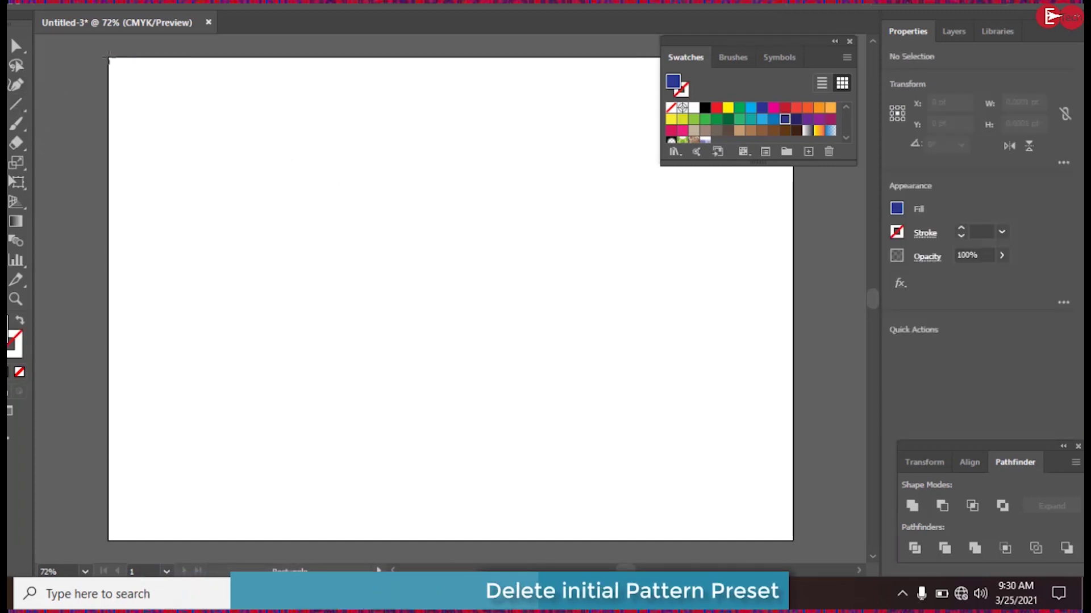
mouse_move(108, 57)
left_mouse_down()
mouse_move(635, 471)
mouse_move(793, 540)
left_mouse_up()
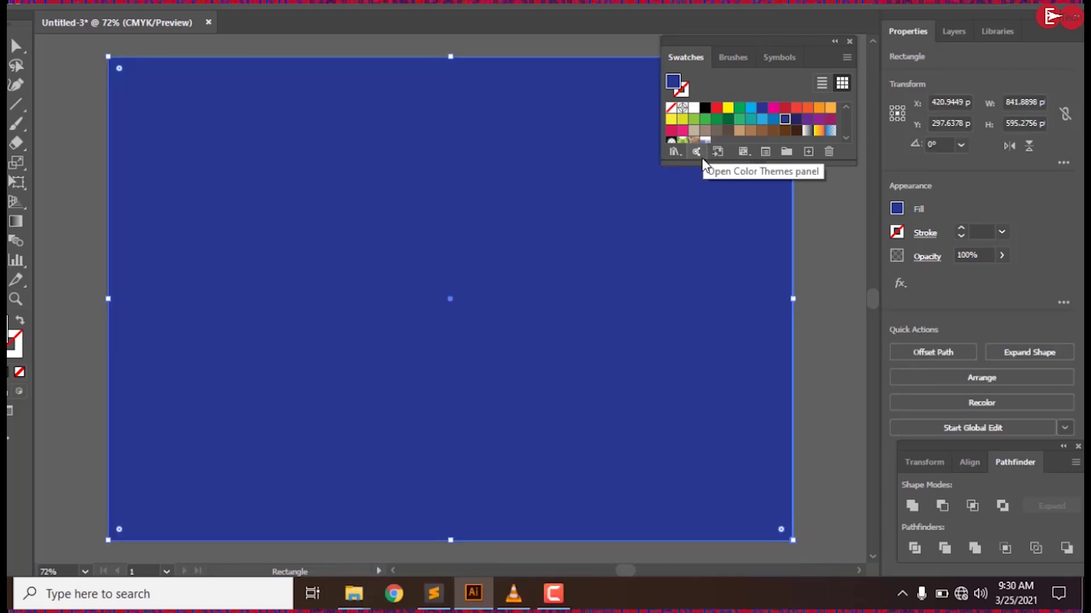
scroll(703, 164, "down", 3)
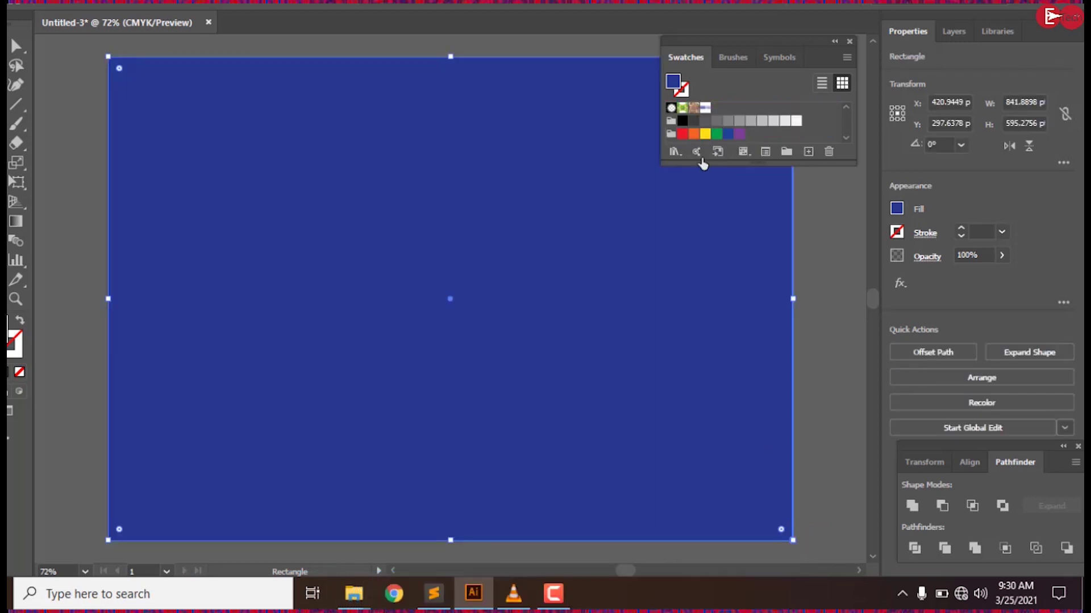
left_click(706, 108)
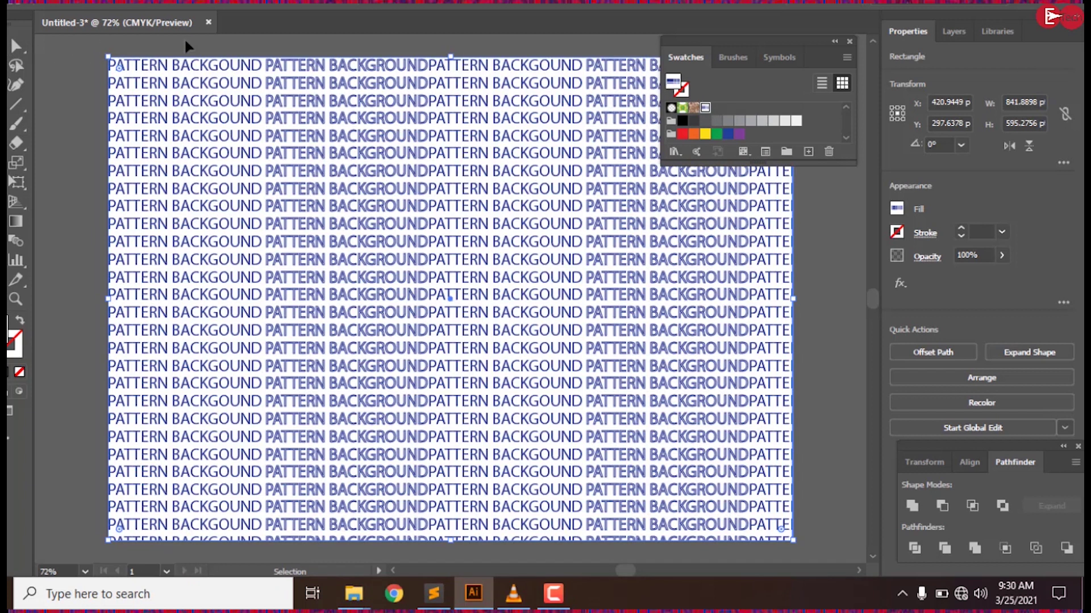
left_click(239, 40)
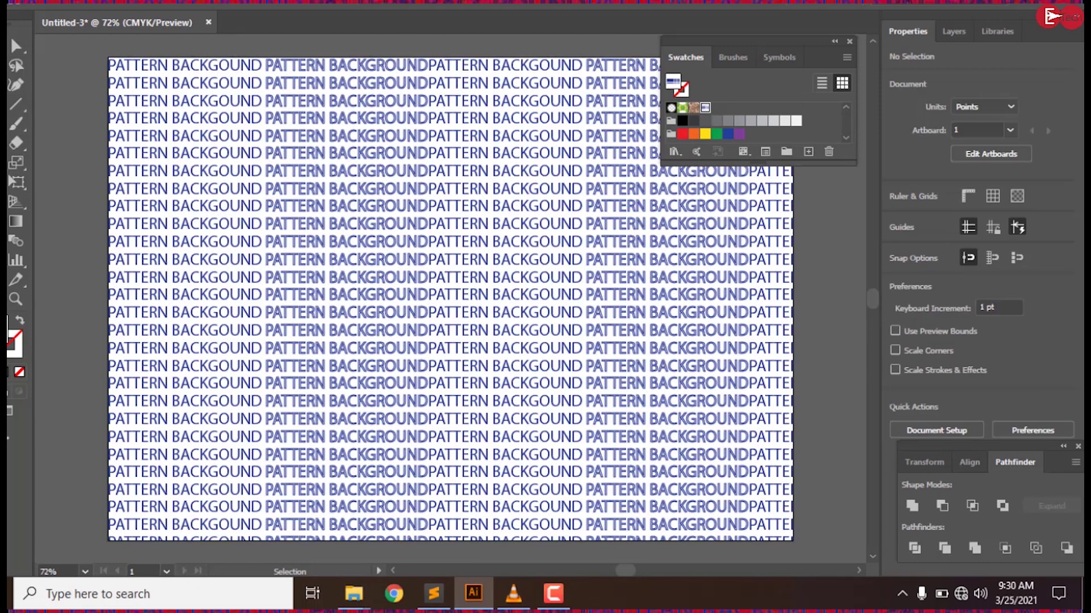
- Draw a second artboard-sized red rectangle and send it behind the pattern rectangle
key("m")
mouse_move(107, 55)
left_mouse_down()
mouse_move(589, 470)
mouse_move(789, 541)
left_mouse_up()
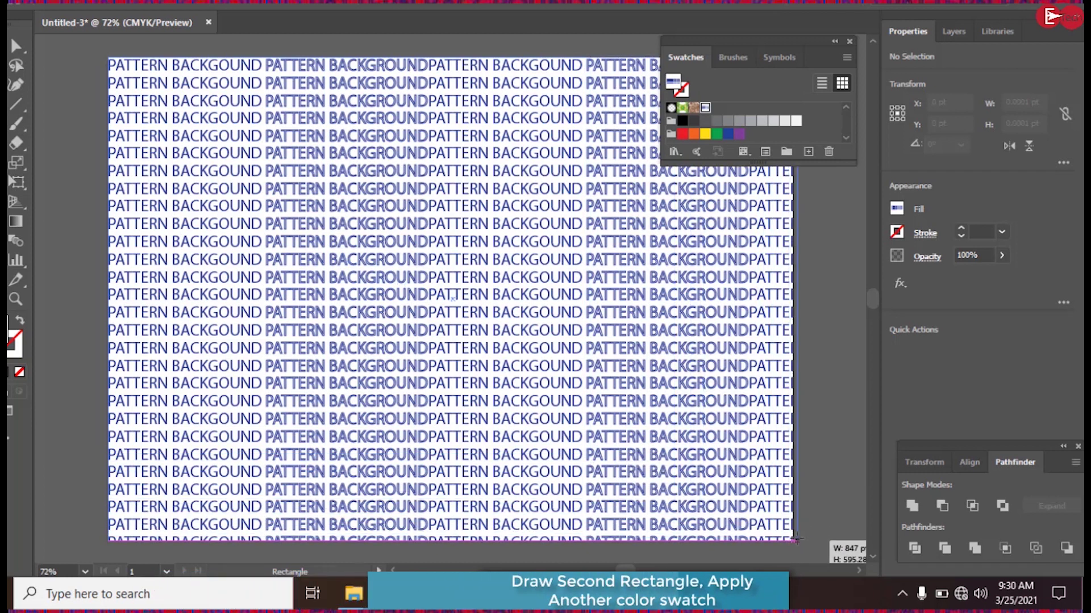
left_click_drag(789, 540, 792, 540)
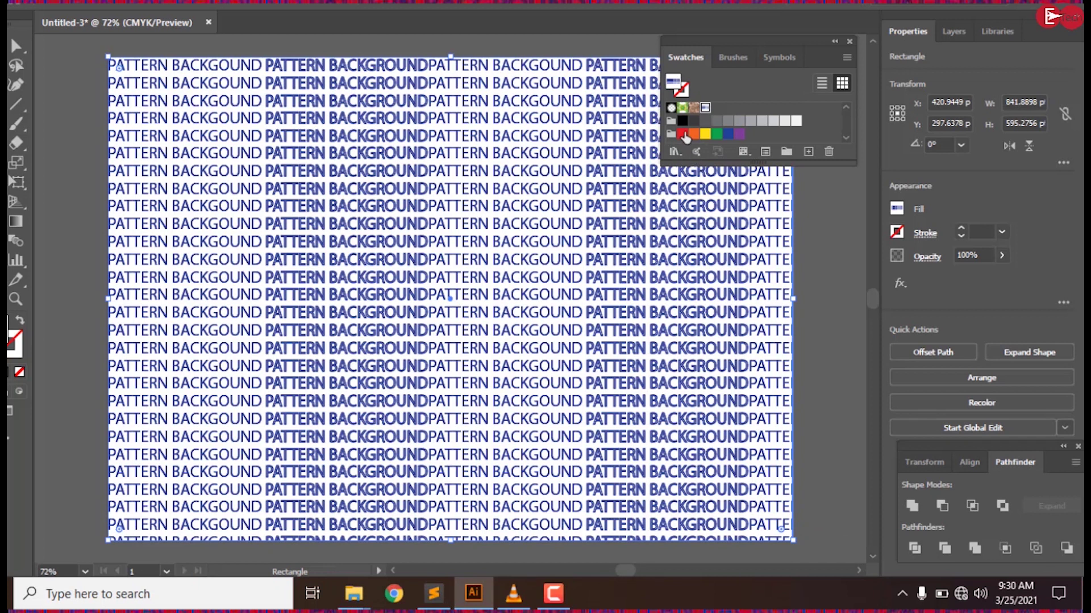
left_click(682, 134)
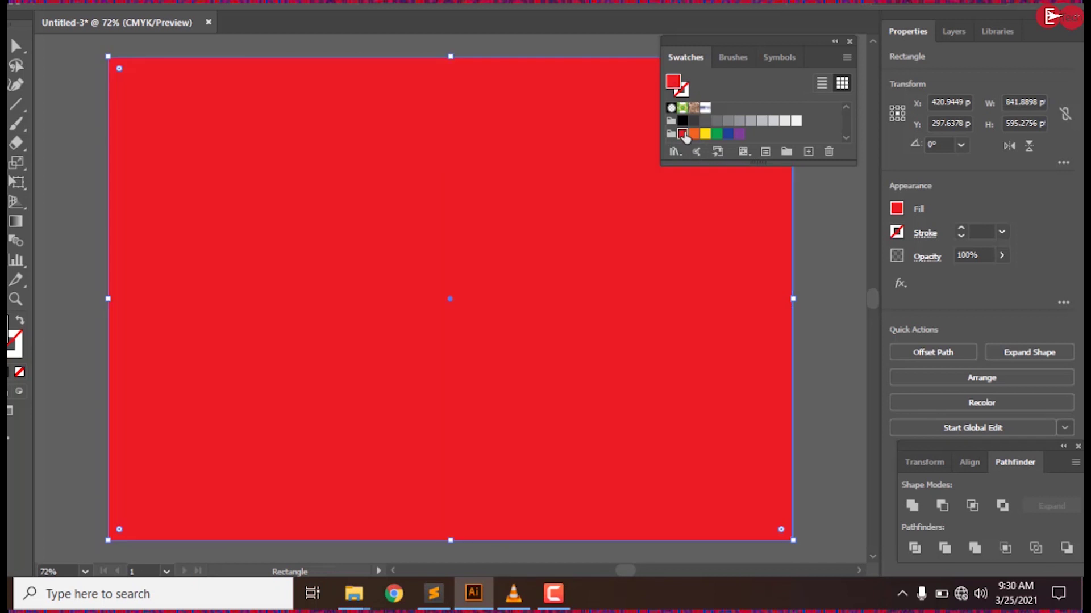
left_click(849, 43)
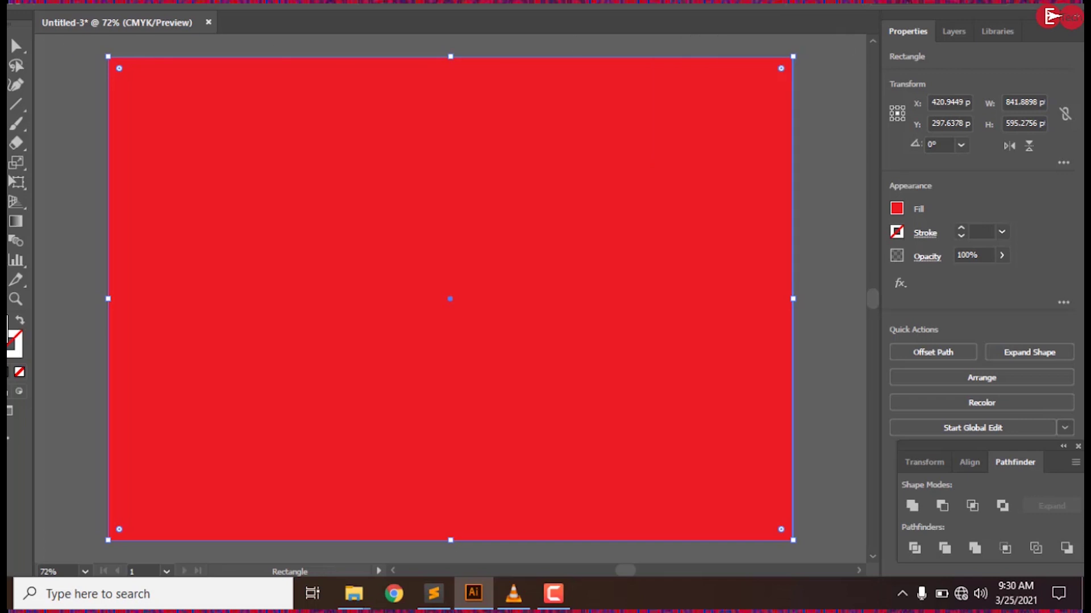
right_click(339, 223)
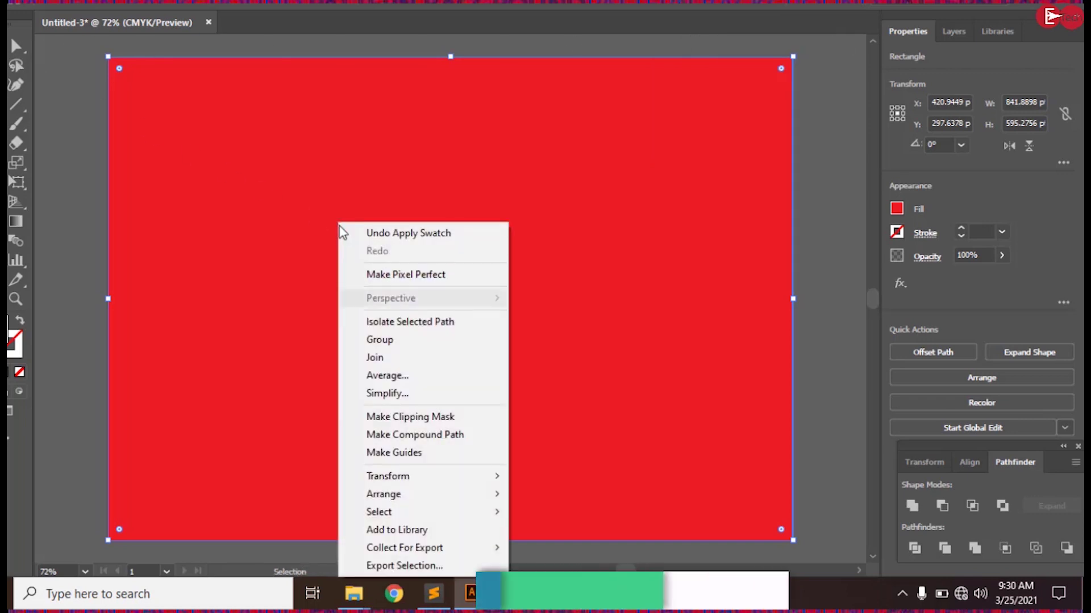
mouse_move(383, 494)
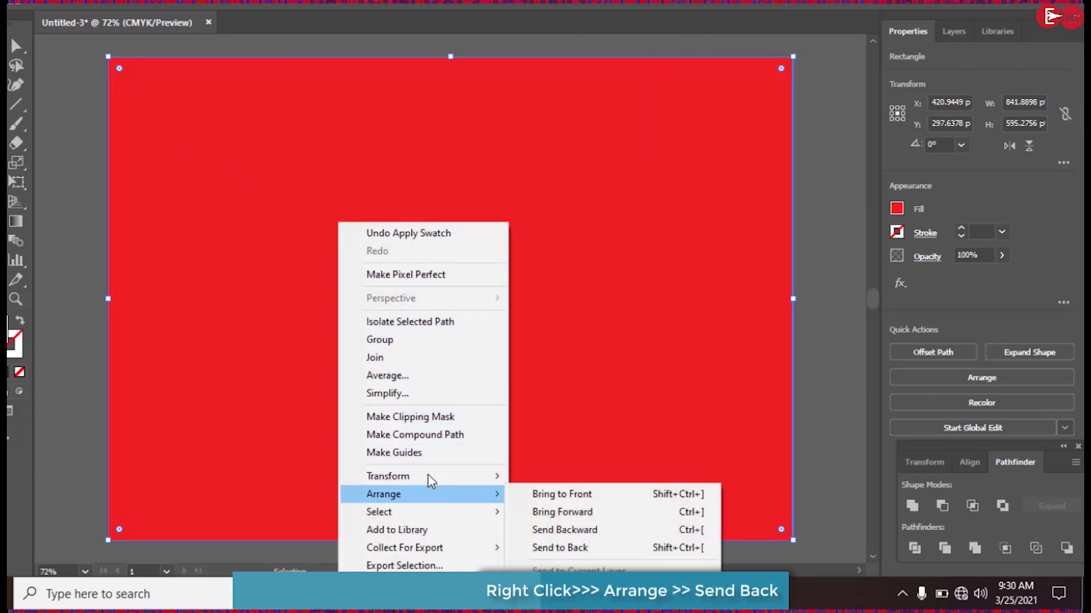
left_click(549, 548)
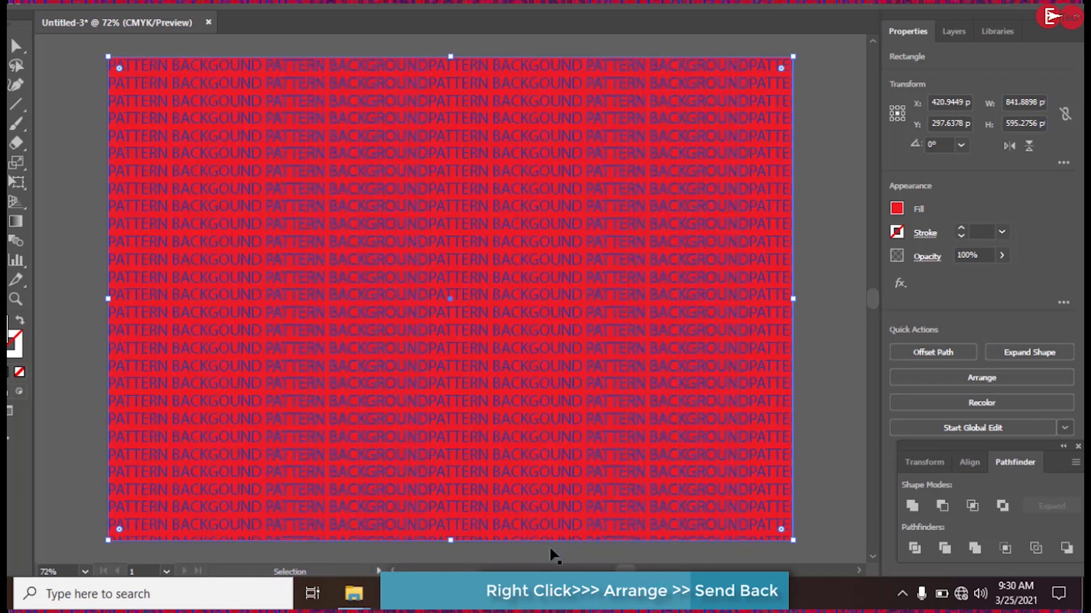
- Deselect the rectangles and zoom to 300% on the blue-on-red text pattern
scroll(529, 250, "up", 1)
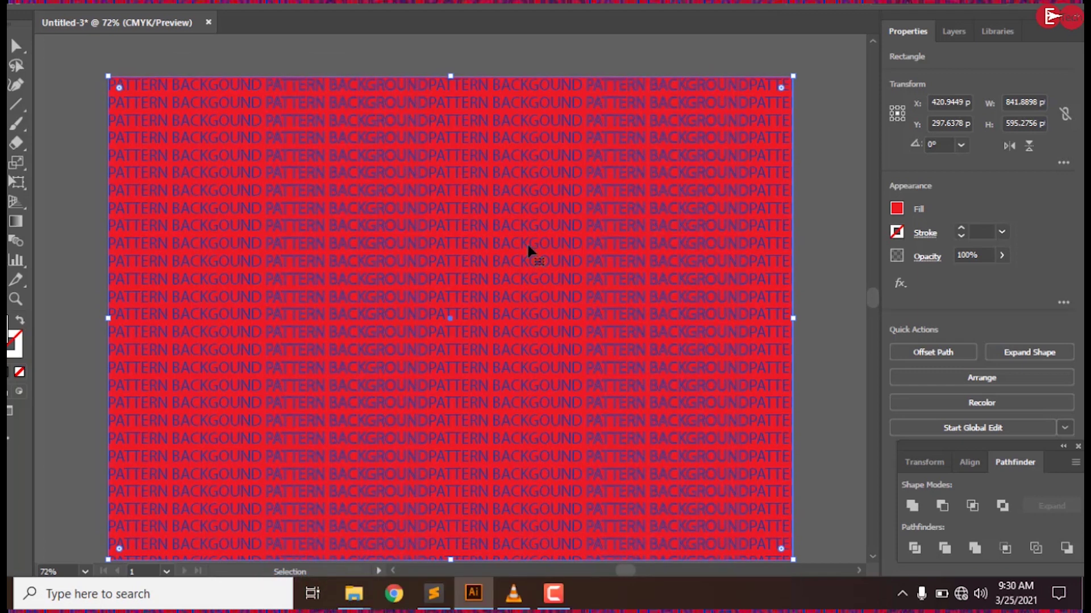
left_click(515, 68)
scroll(515, 68, "down", 3)
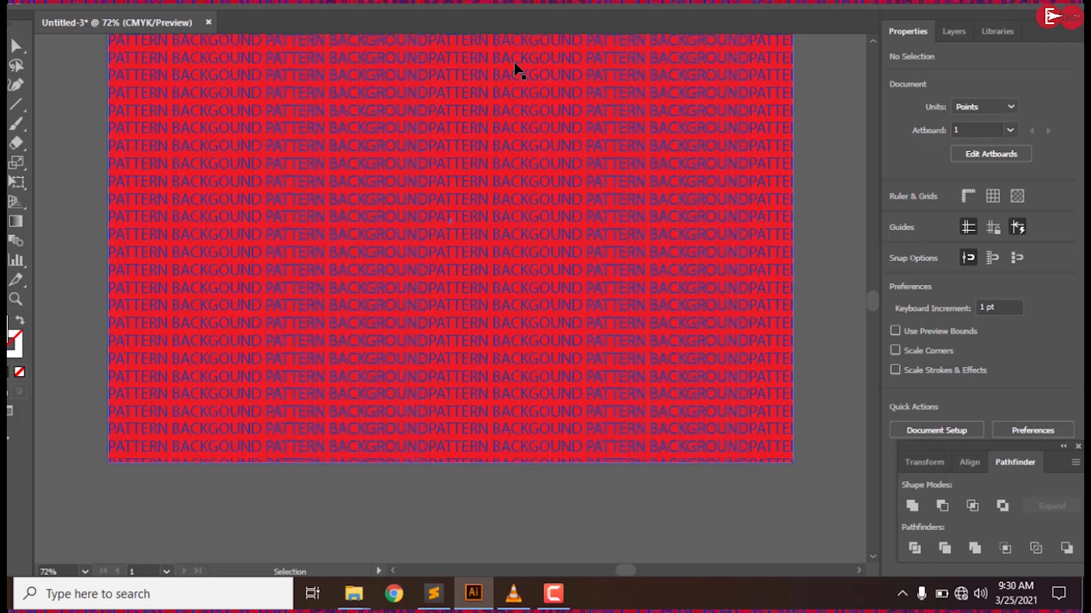
scroll(514, 62, "up", 4)
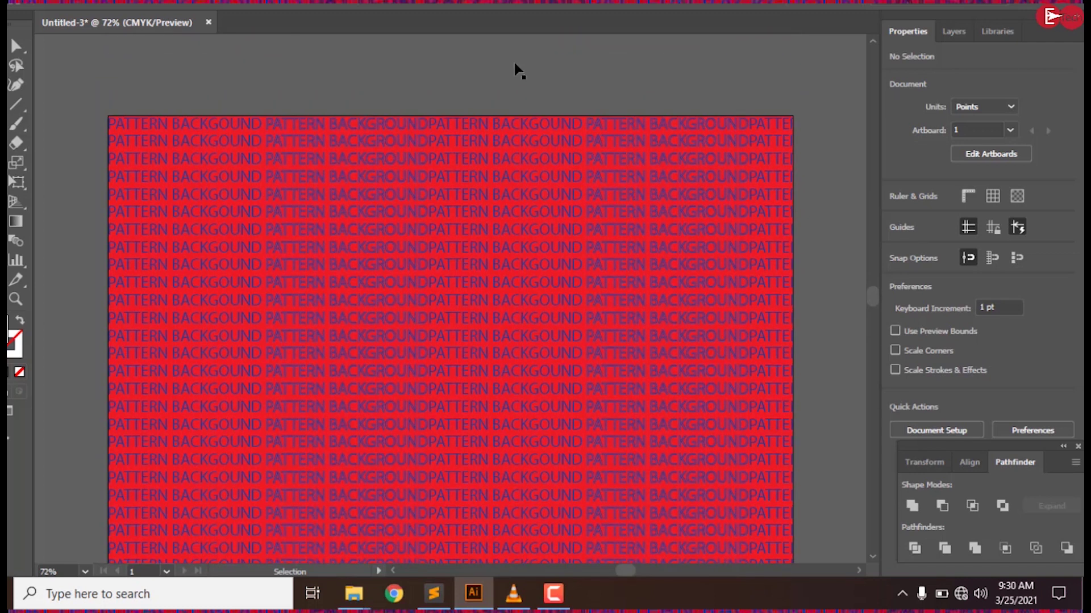
scroll(525, 175, "down", 3)
scroll(526, 174, "down", 1)
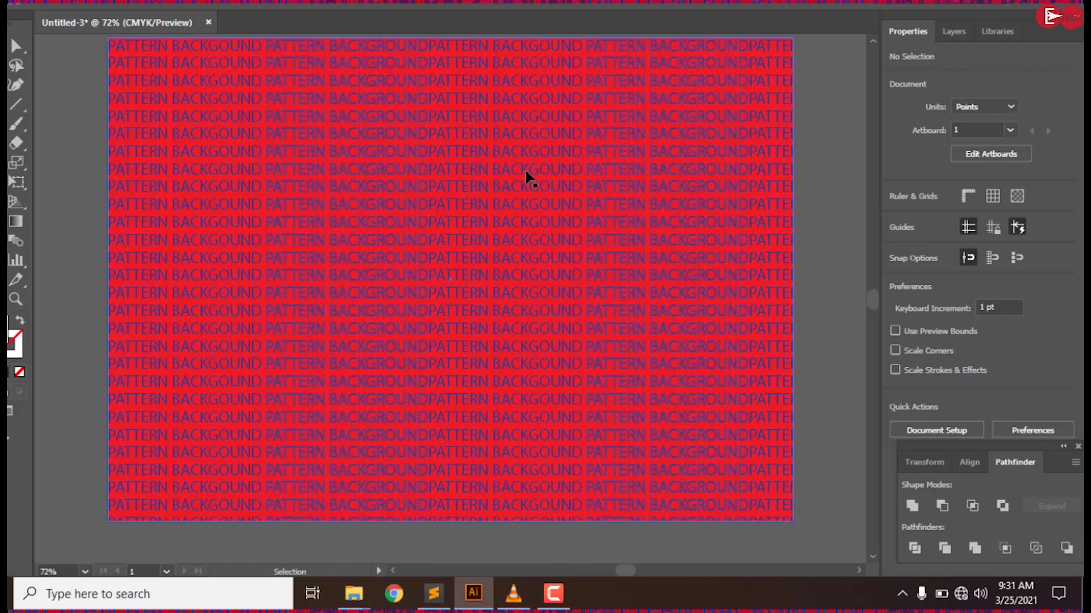
scroll(525, 175, "up", 1, "alt")
scroll(525, 175, "up", 1, "alt")
scroll(525, 175, "up", 1, "alt")
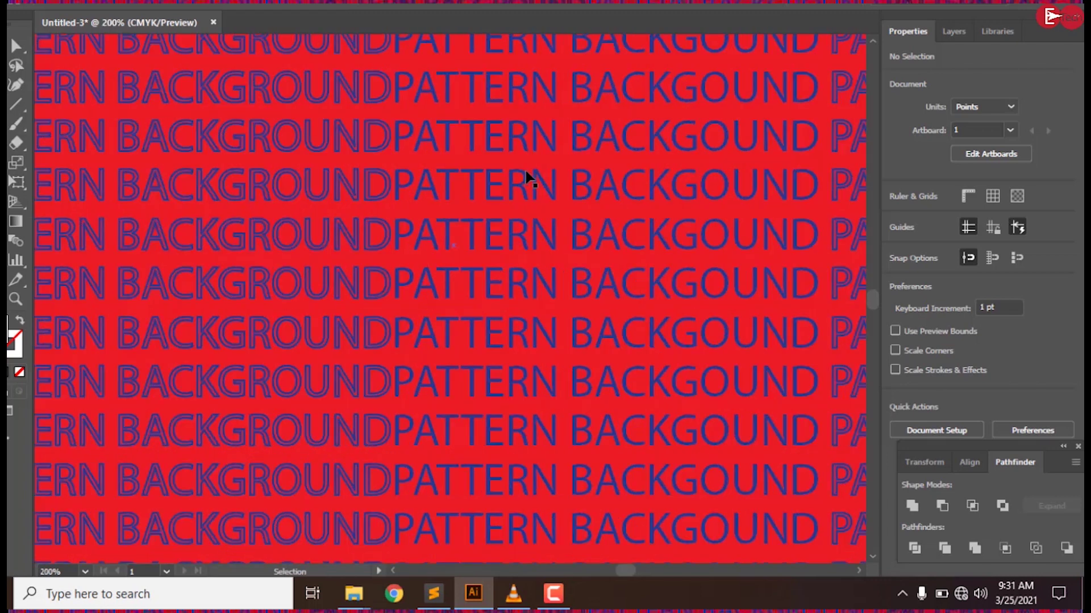
scroll(525, 174, "up", 1, "alt")
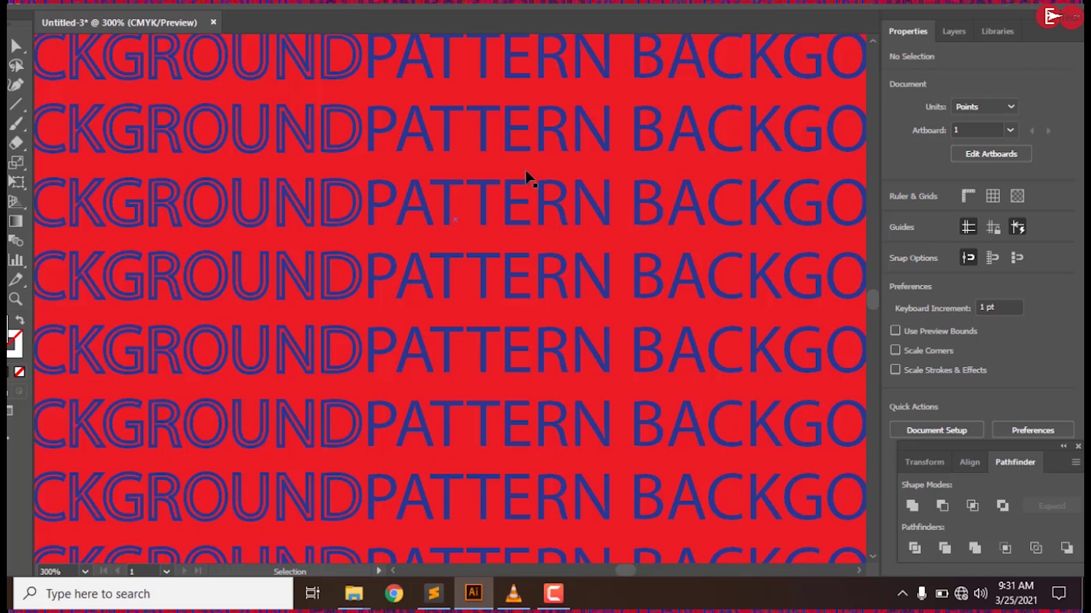
scroll(525, 175, "up", 1)
scroll(525, 175, "up", 1)
scroll(526, 175, "up", 1)
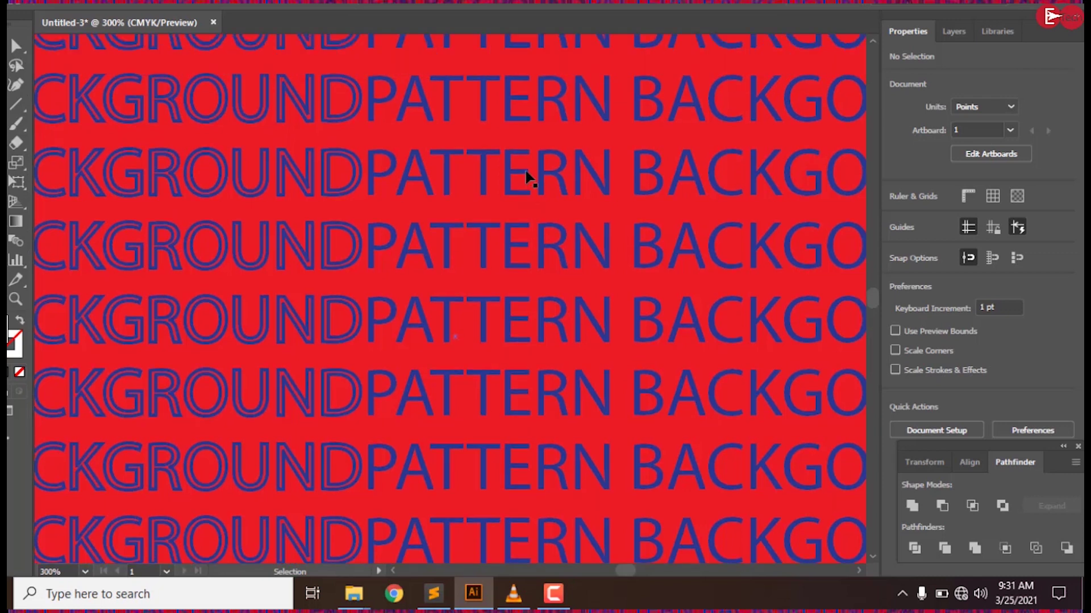
- Pan across the zoomed pattern to inspect the solid and outlined lettering
left_click_drag(484, 312, 682, 348)
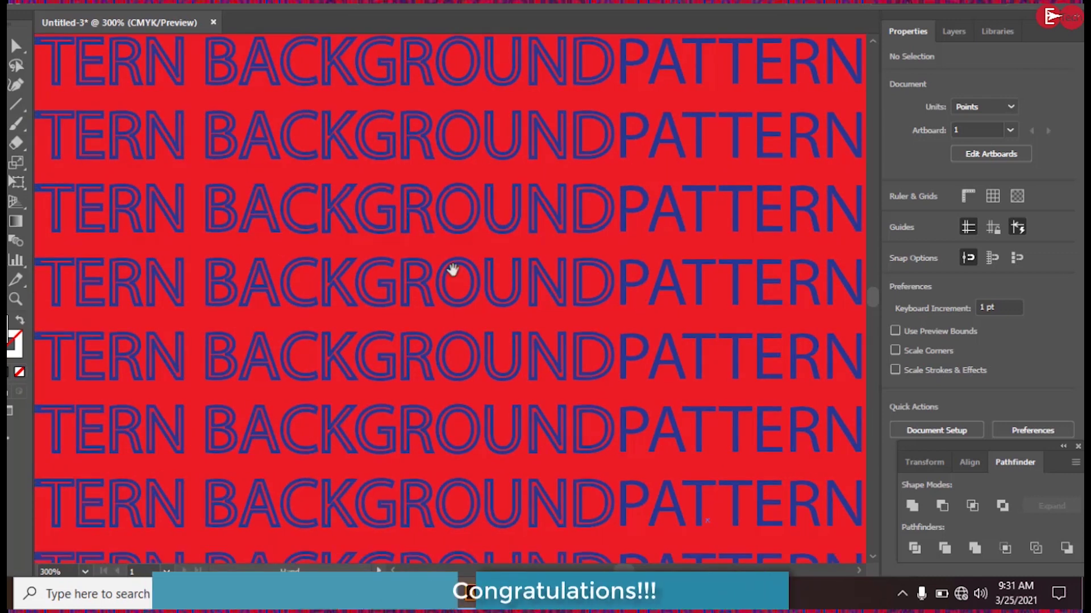
left_click_drag(455, 273, 681, 350)
left_click_drag(450, 227, 591, 421)
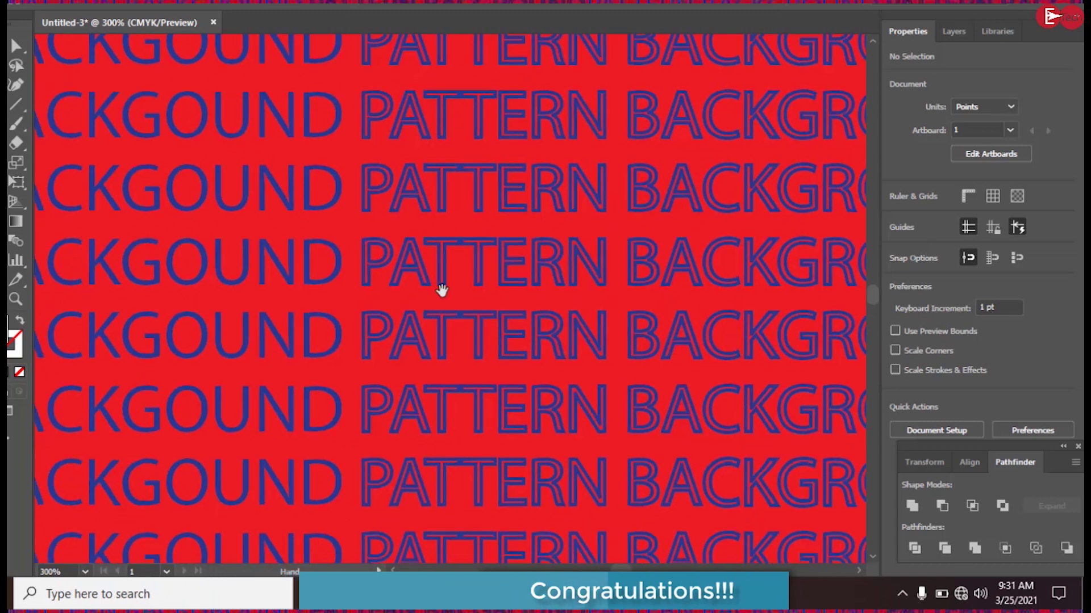
left_click_drag(440, 287, 509, 485)
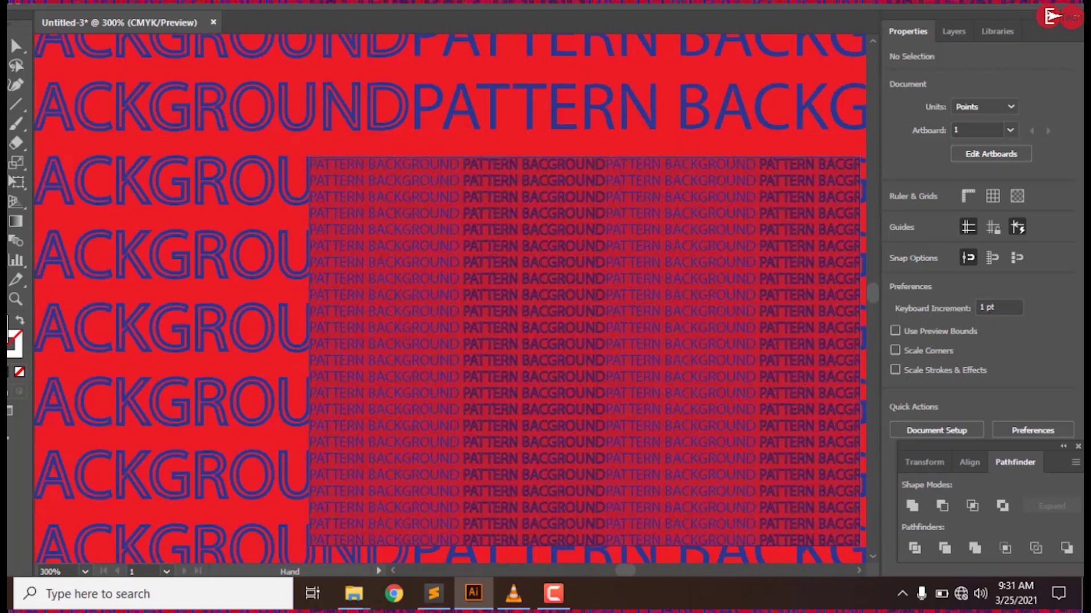
left_click(555, 597)
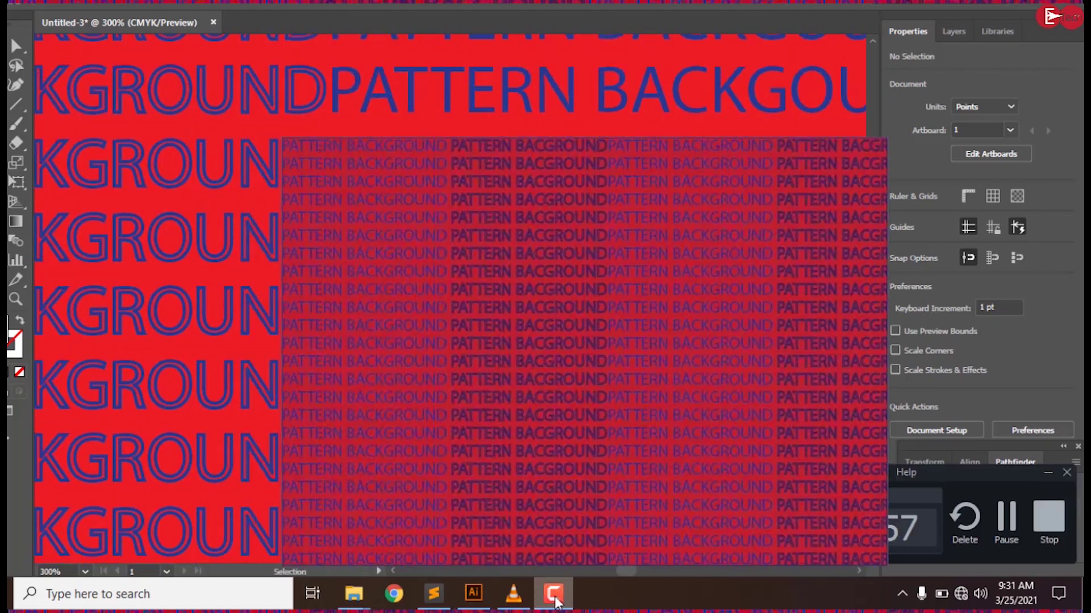